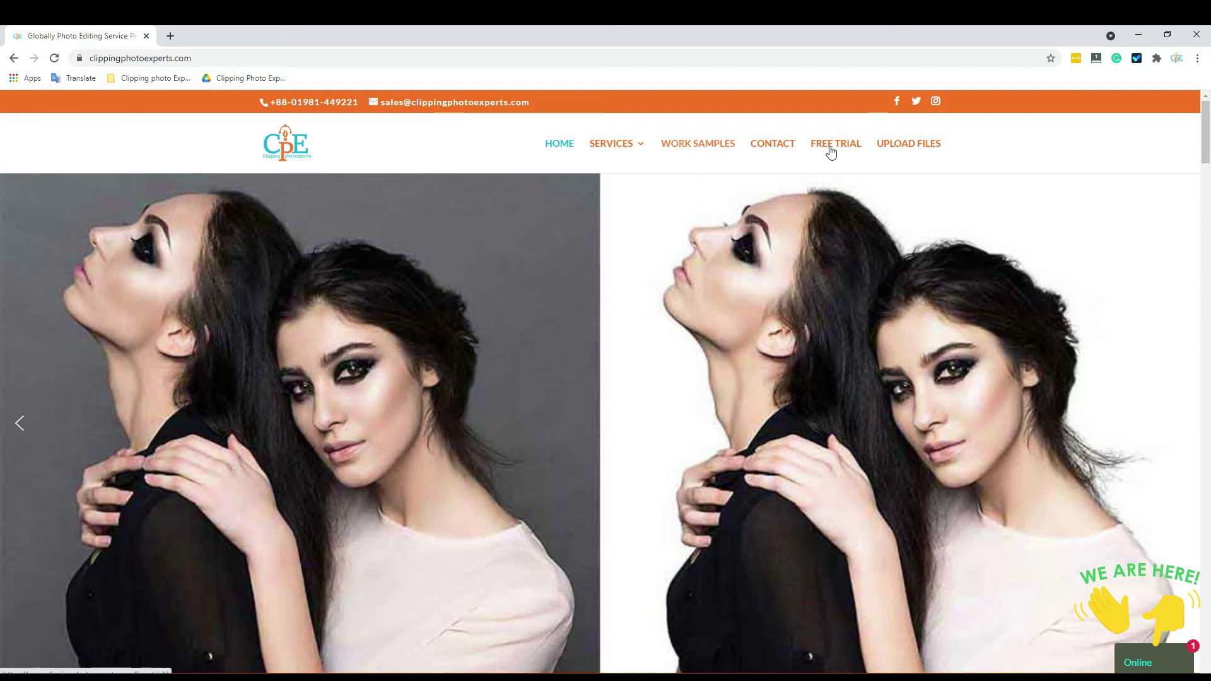
- Load the clippingphotoexperts.com/free-trial/ page from the Clipping Photo Experts link
left_click(832, 148)
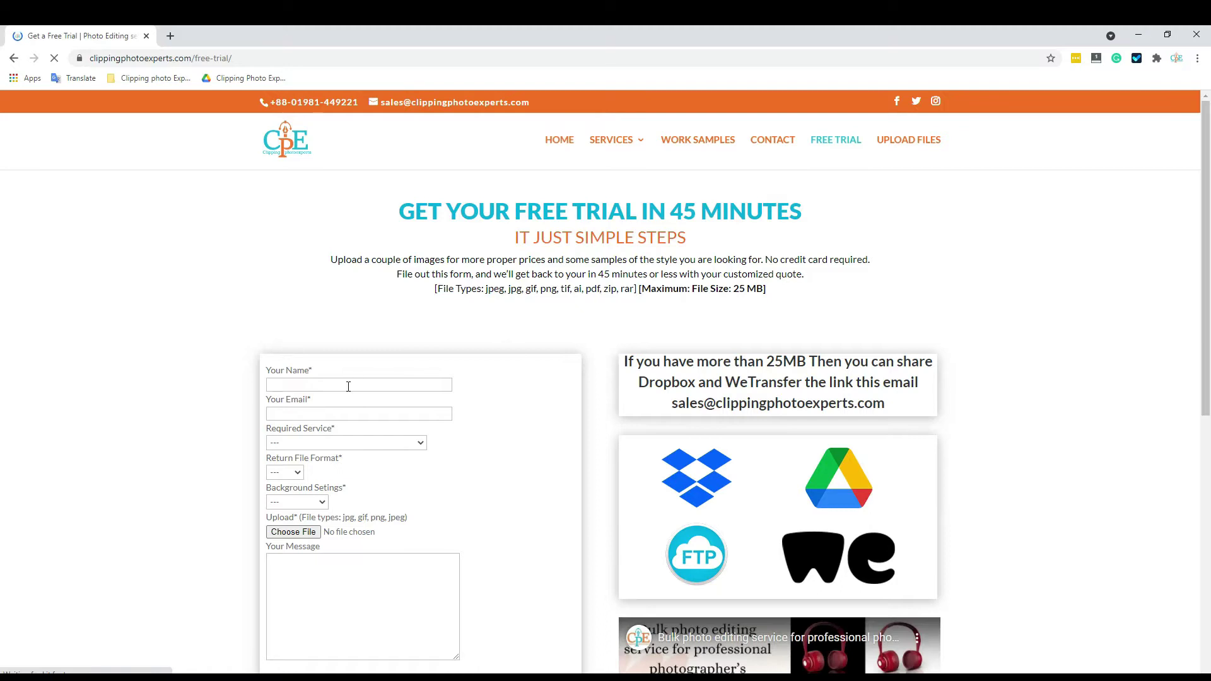
- Enter the requester's name and email address in the trial form
left_click(325, 395)
type("MR Kh")
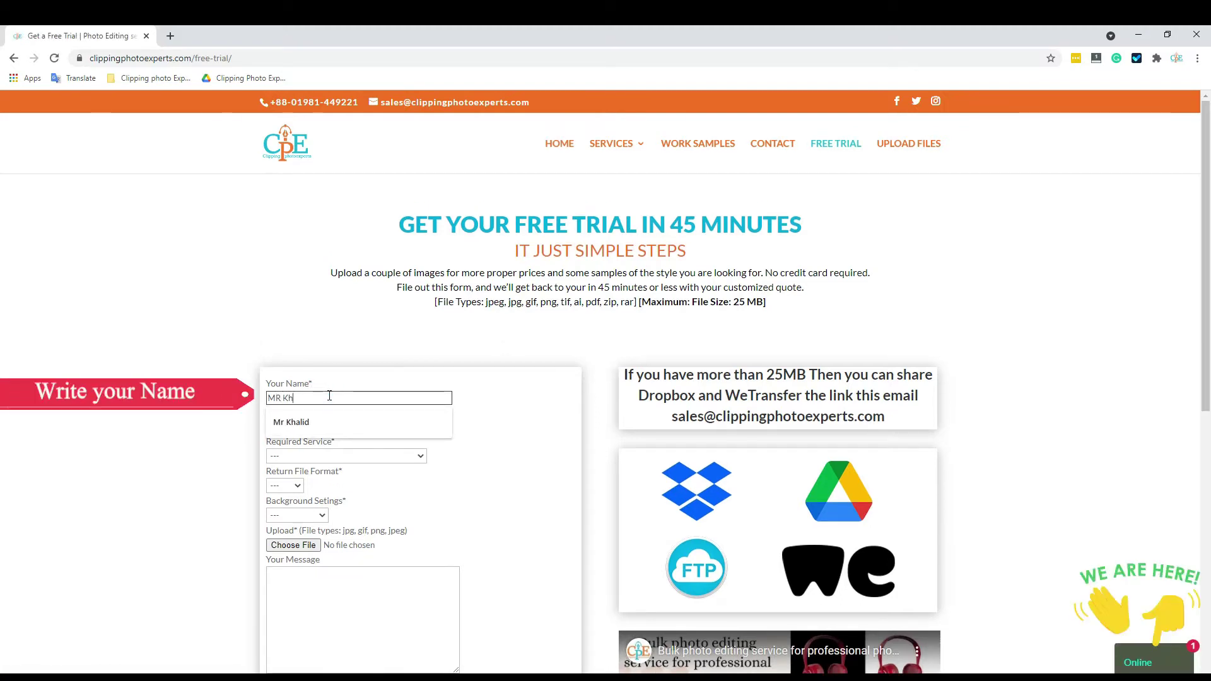
type("alid")
key("Tab")
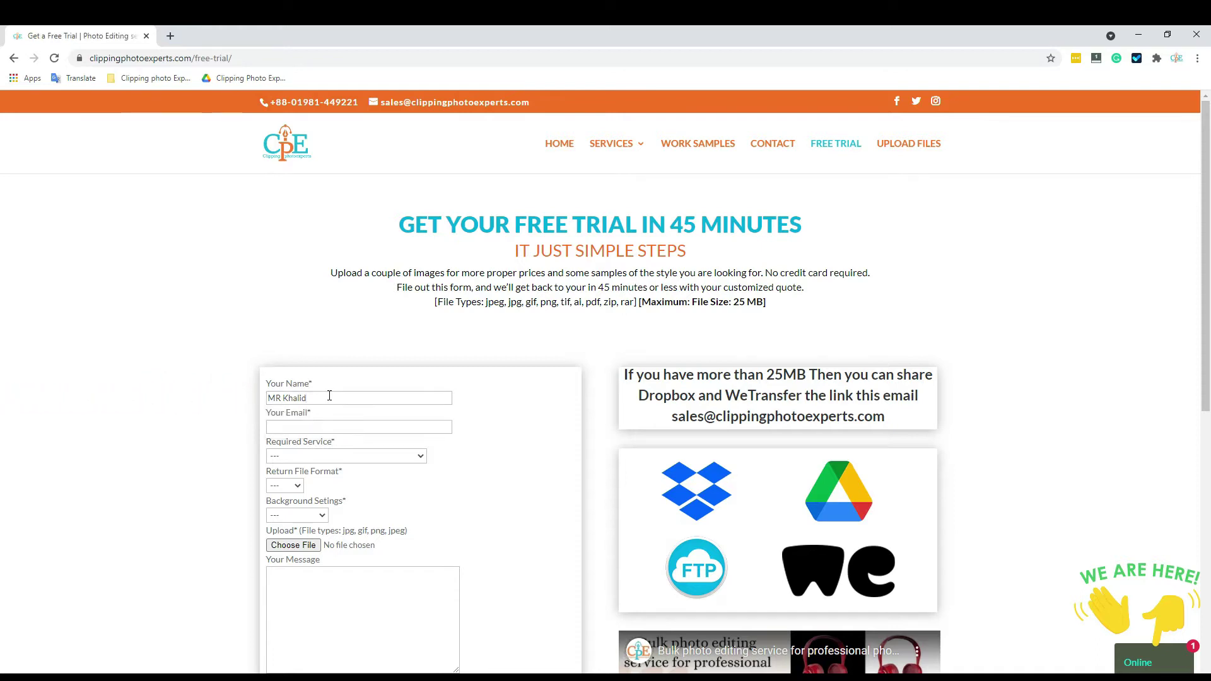
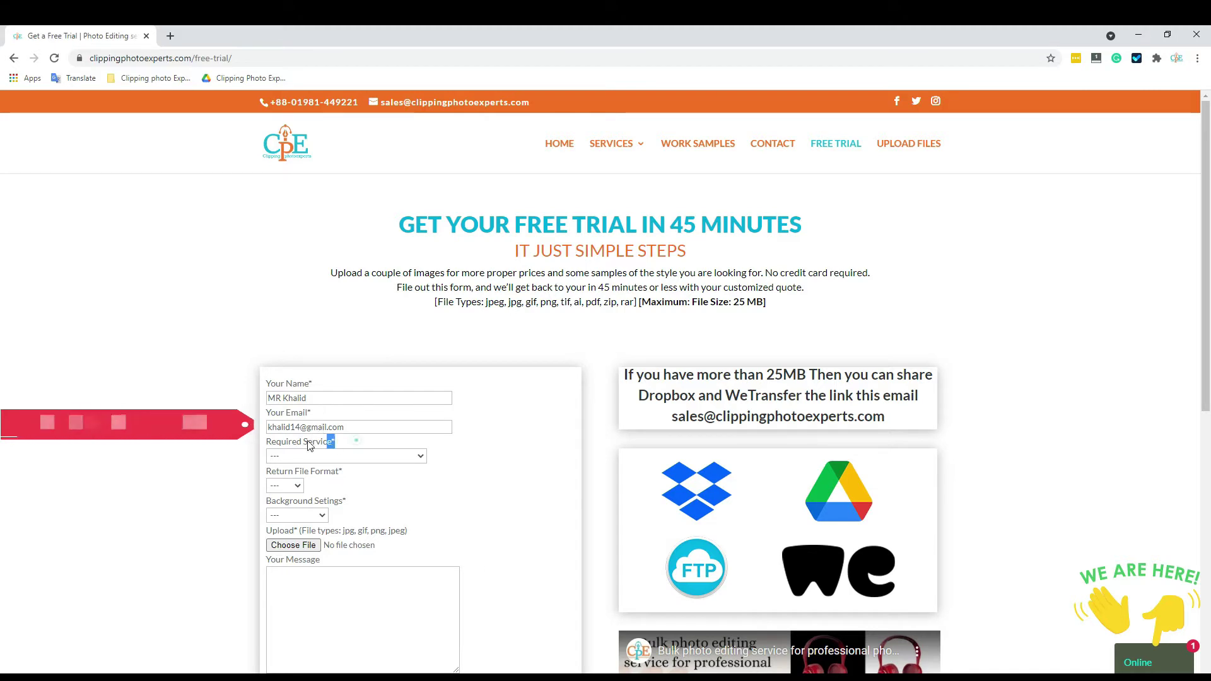
- Choose Multipath Service as the required service
left_click_drag(335, 443, 273, 445)
left_click(296, 456)
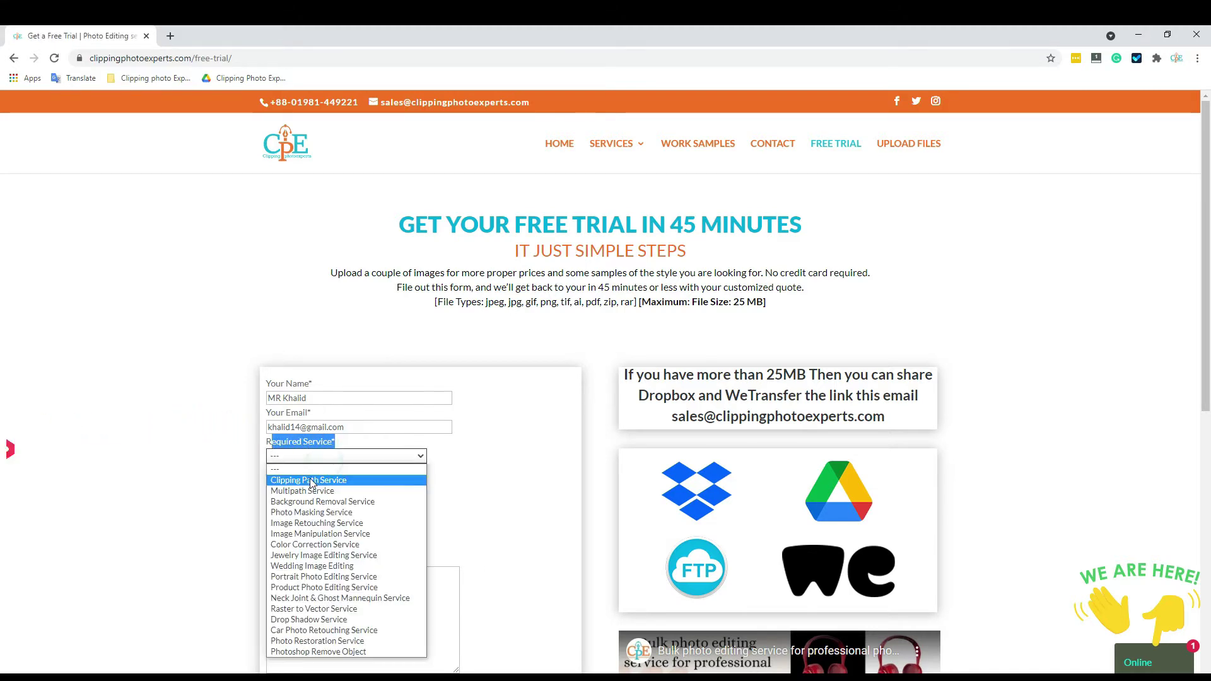
left_click(307, 491)
scroll(303, 480, "down", 1)
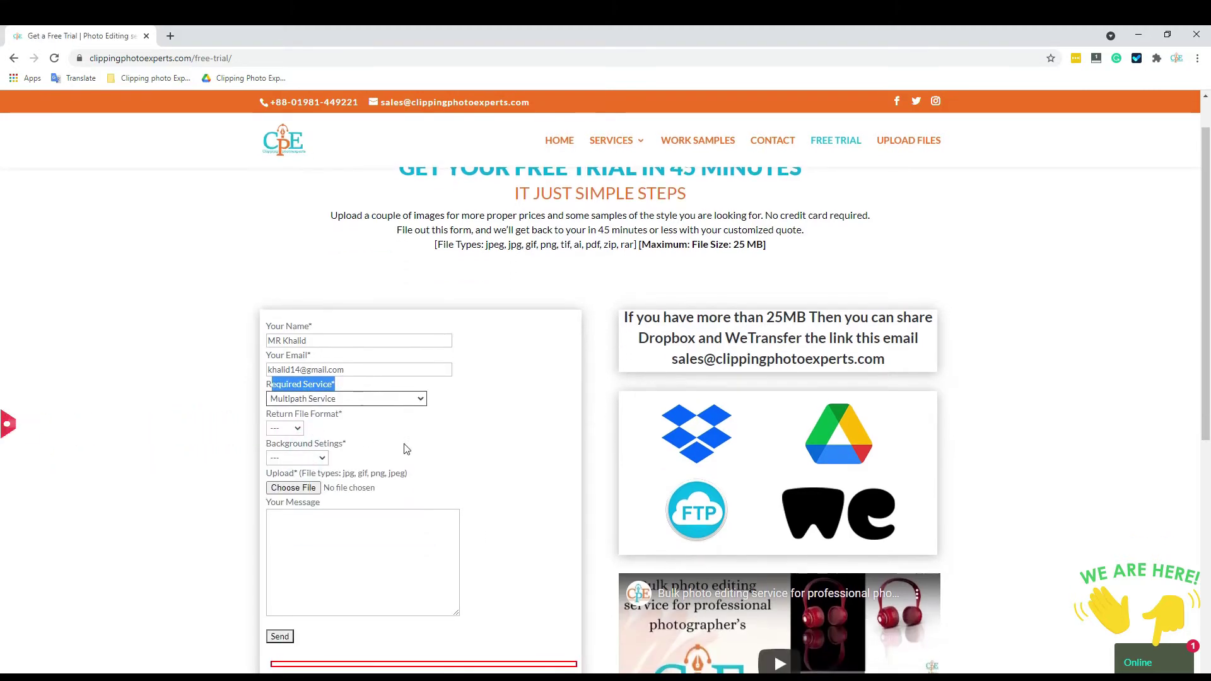
- Set the return file format to PNG and the background to White
left_click(299, 427)
left_click(300, 424)
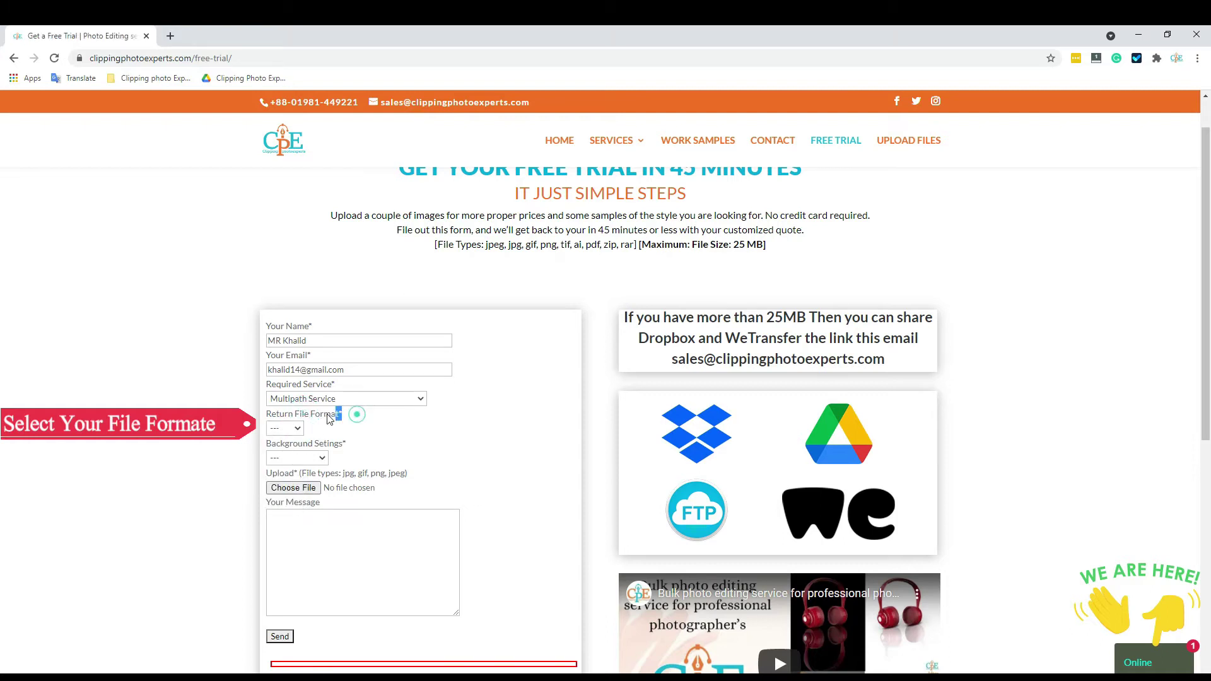
left_click_drag(348, 415, 274, 419)
left_click(283, 428)
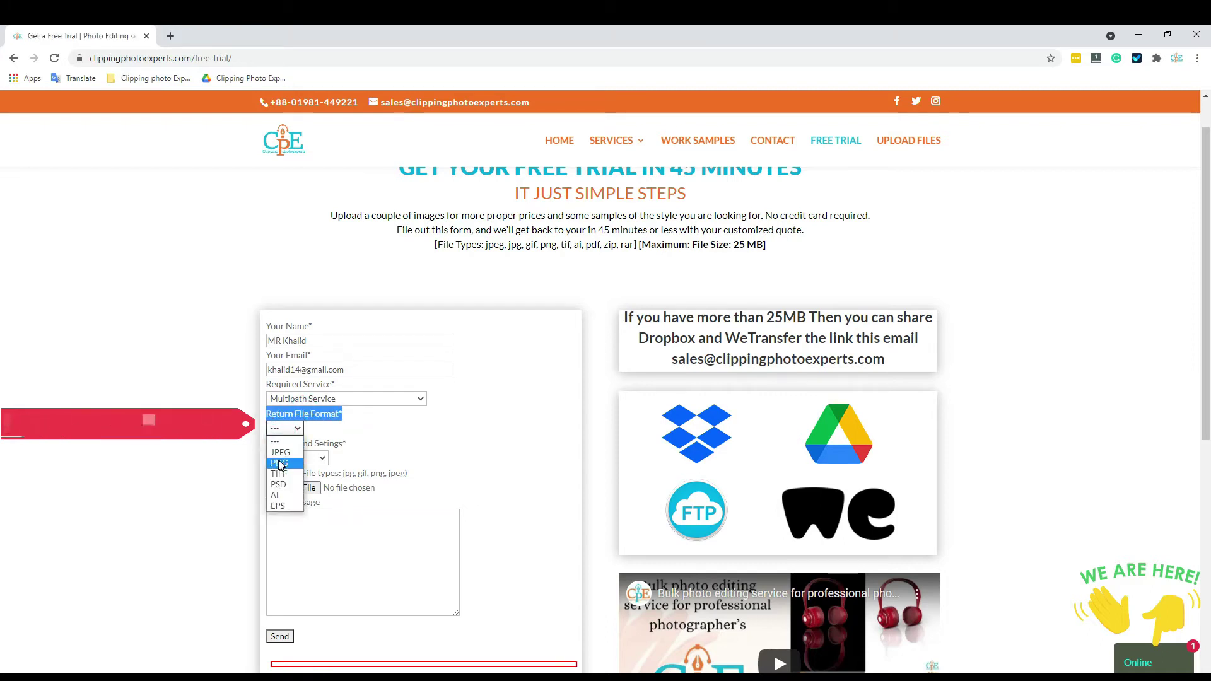
left_click(278, 452)
triple_click(363, 444)
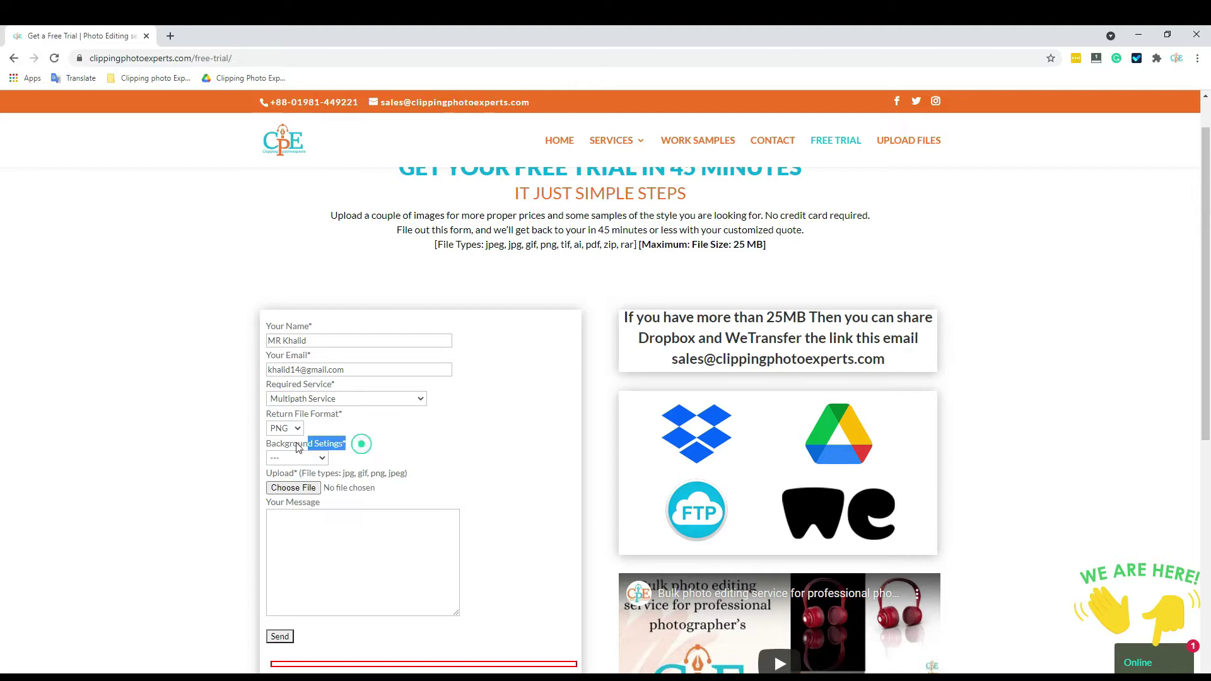
left_click(316, 459)
left_click(282, 493)
scroll(303, 443, "down", 2)
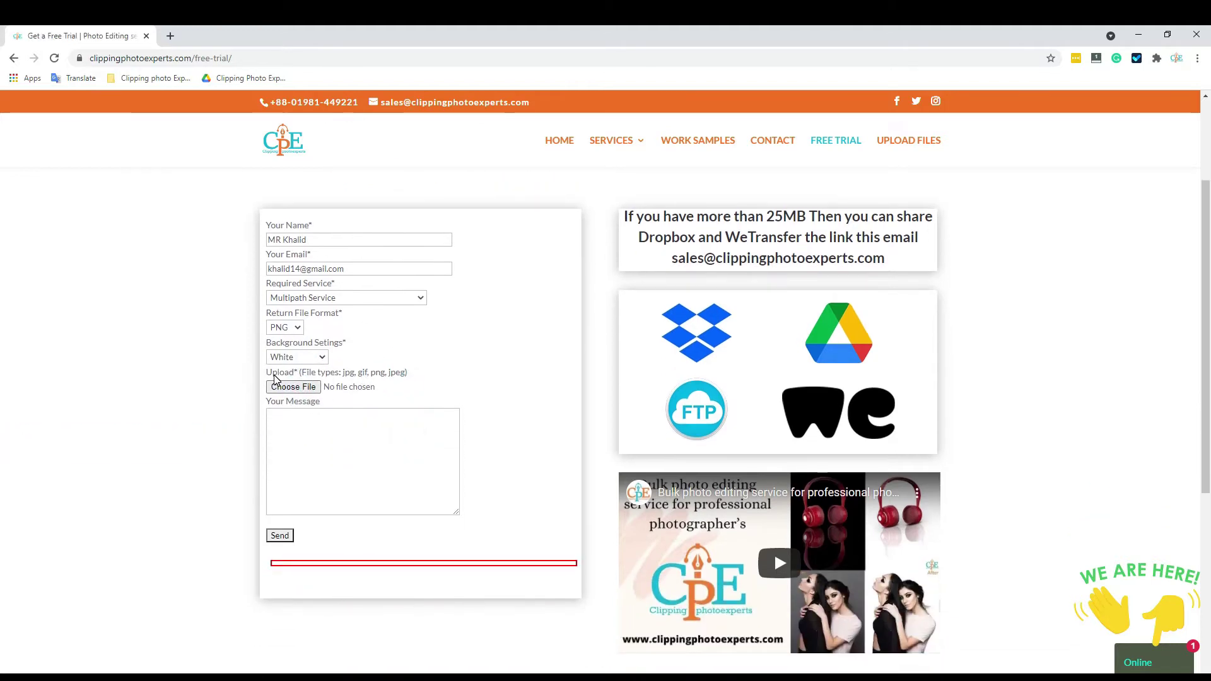
- Attach 20210430_31780.jpg from Downloads and type a message asking for it as soon as possible
left_click(302, 387)
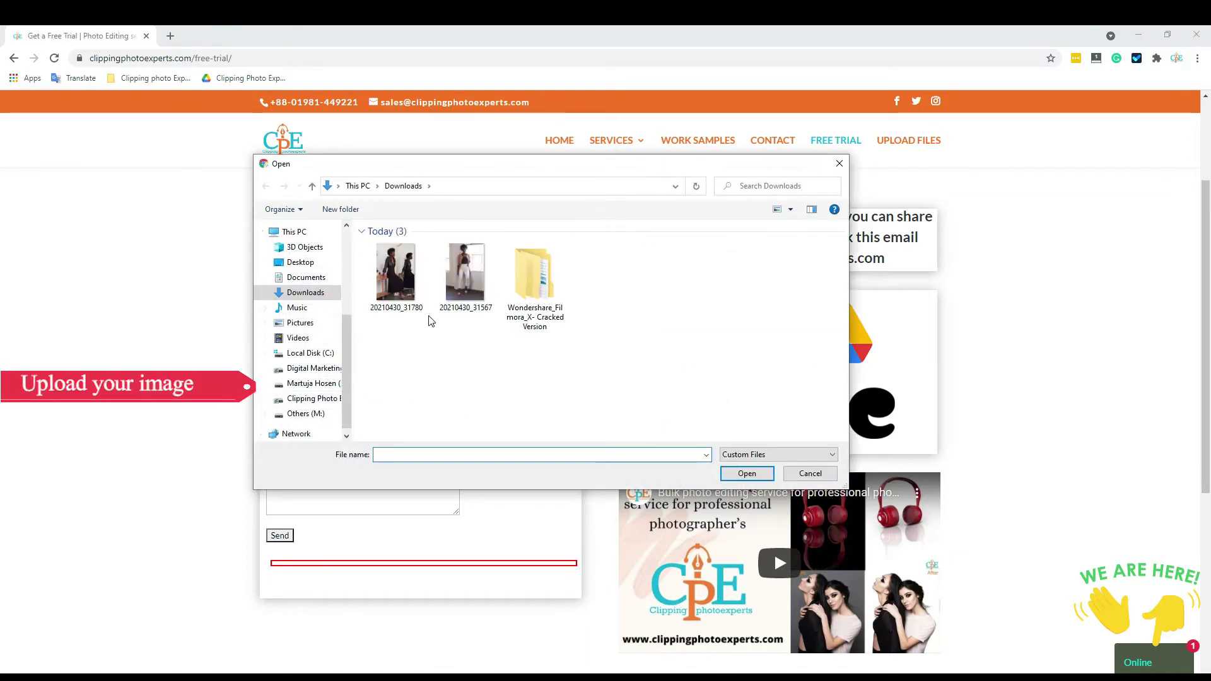
double_click(393, 310)
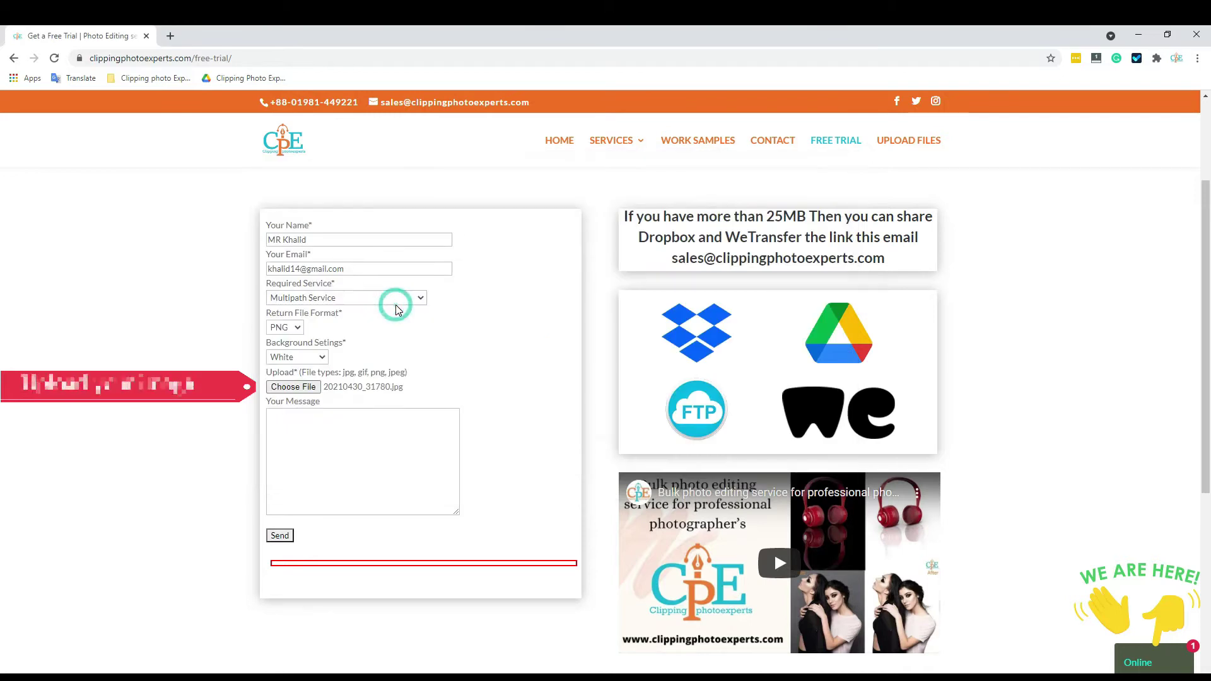
left_click(346, 461)
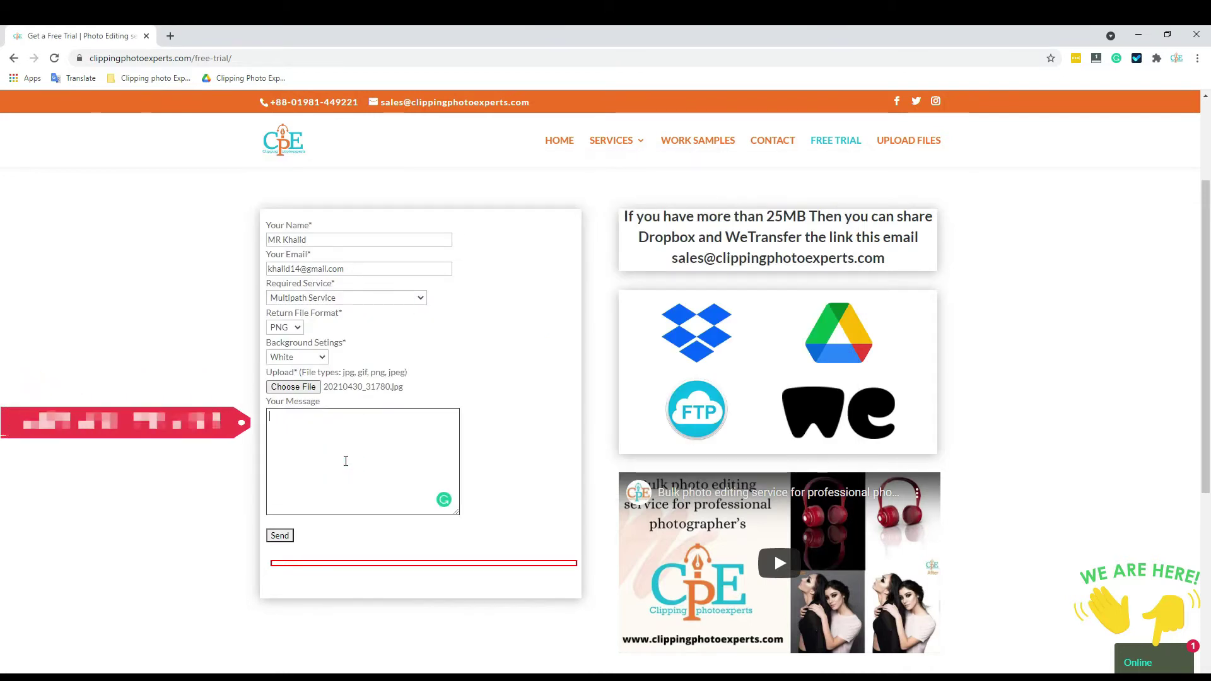
type("Need to Multi")
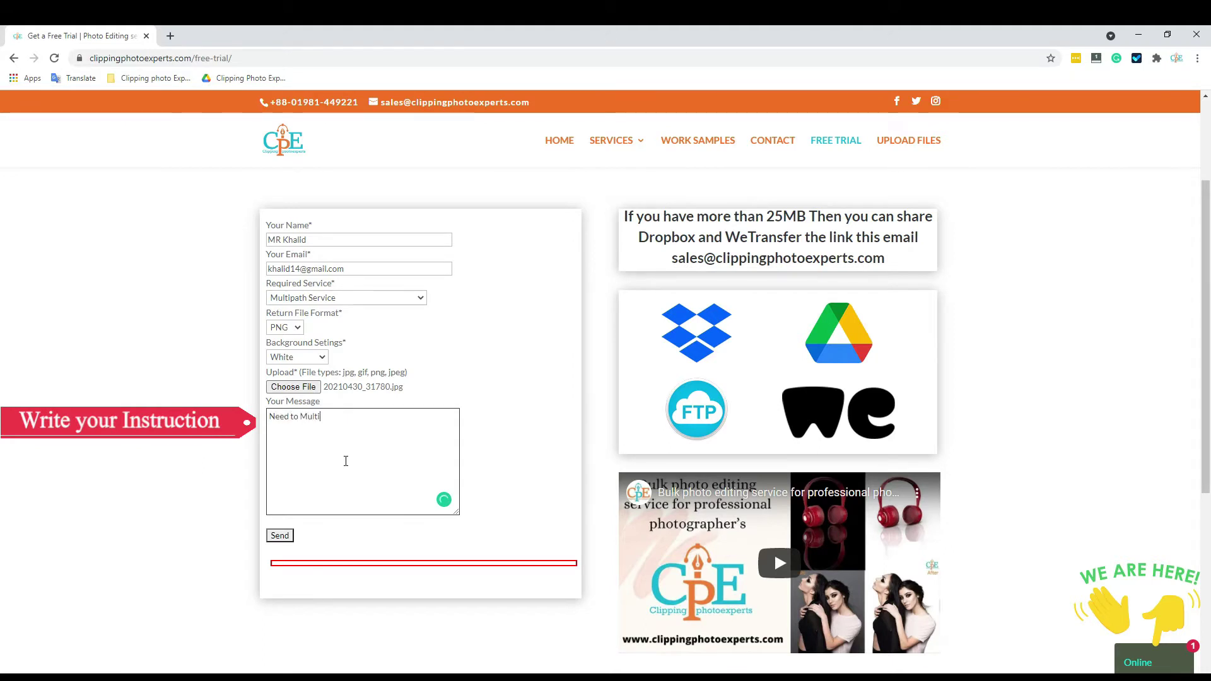
type("ce. Pl")
type("eas")
key("BackSpace")
type("do as soon as possibl")
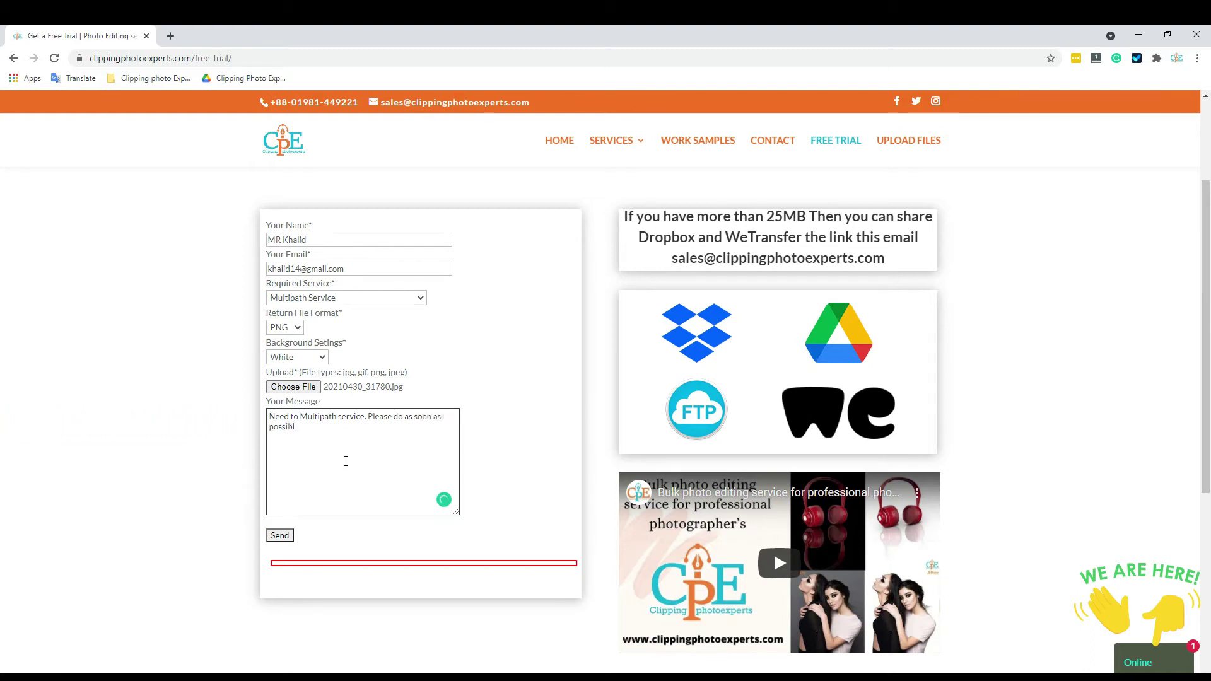
- Submit the free-trial request and check the thank-you confirmation text
scroll(558, 392, "down", 1)
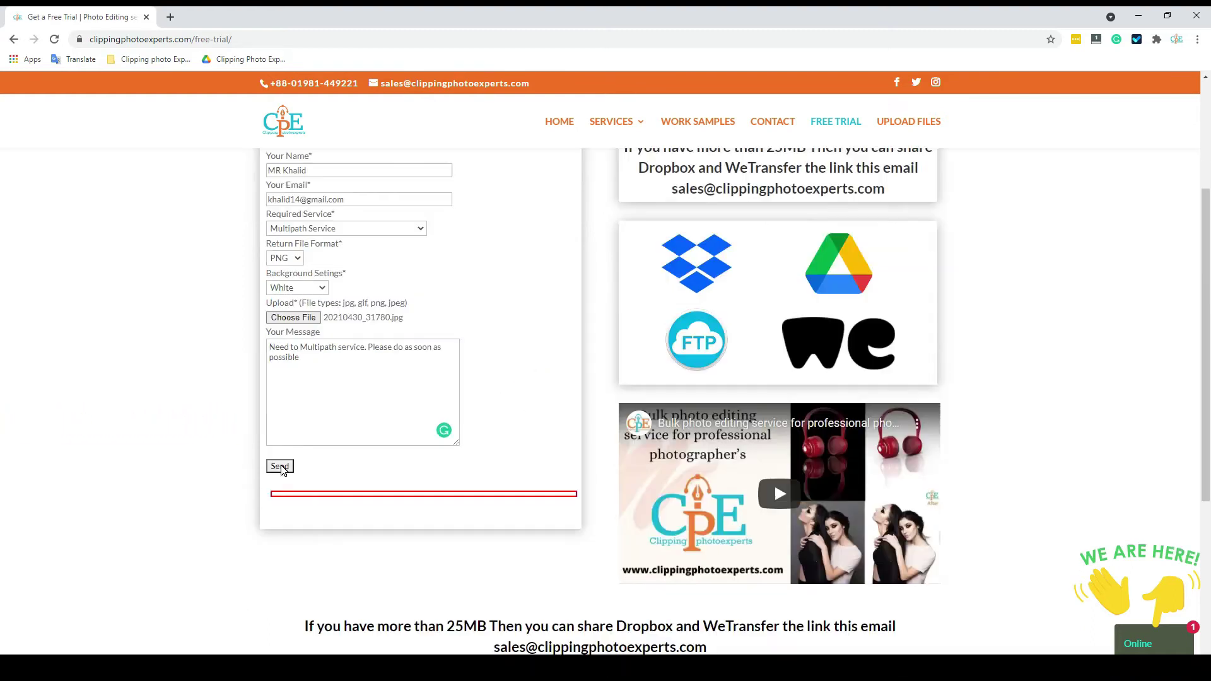
left_click(281, 467)
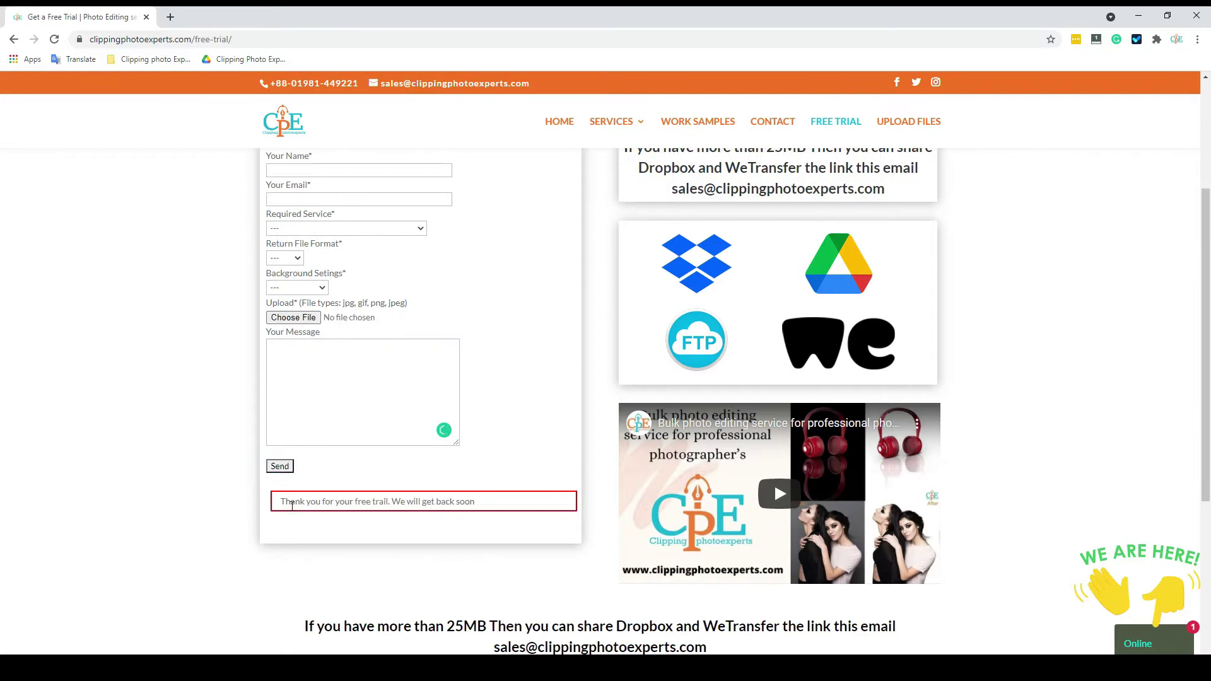
left_click_drag(280, 503, 393, 502)
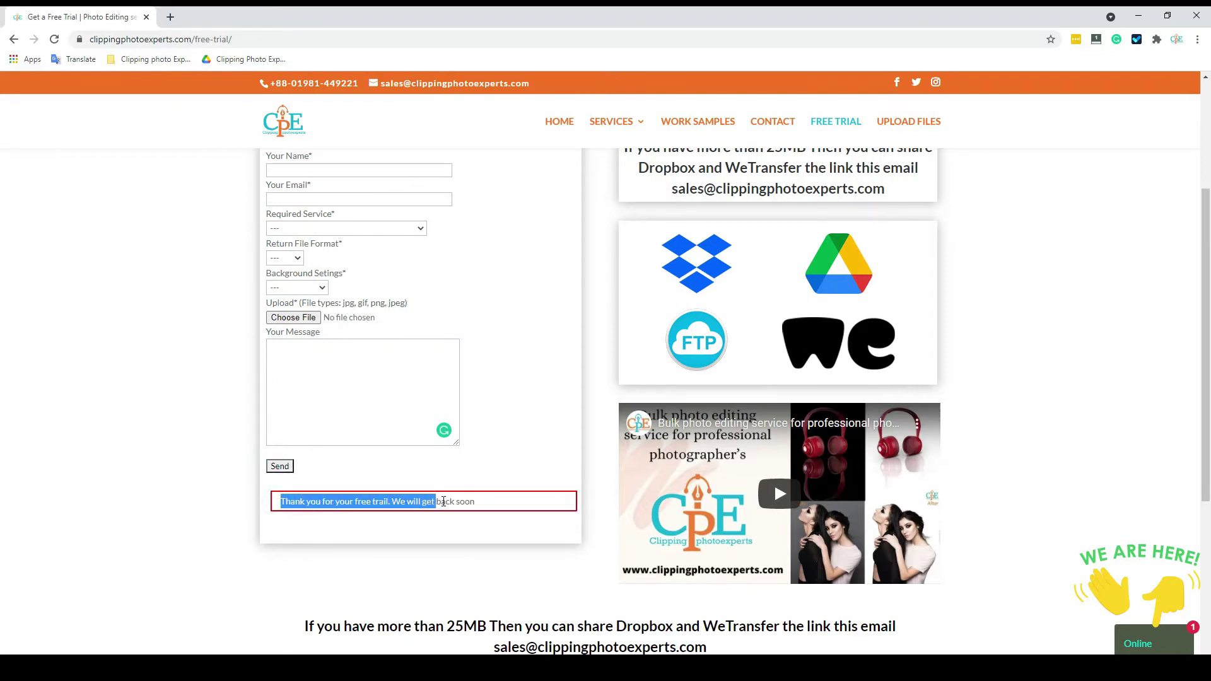
left_click(492, 472)
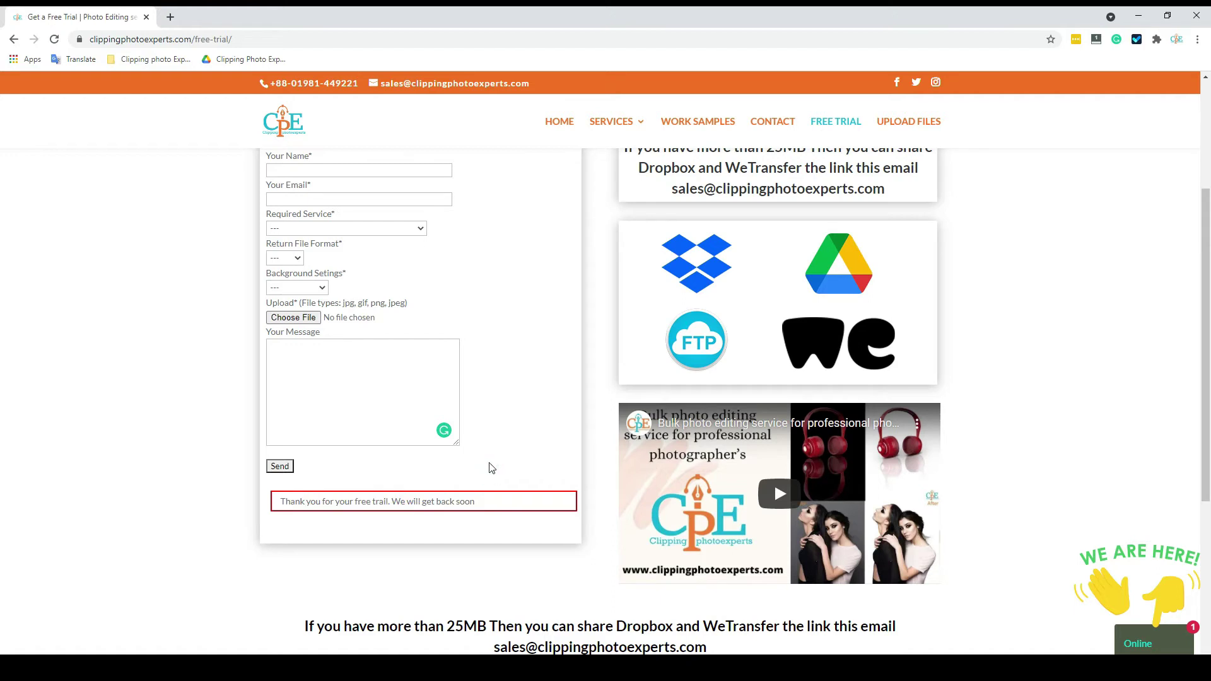
scroll(535, 427, "up", 1)
scroll(617, 387, "up", 1)
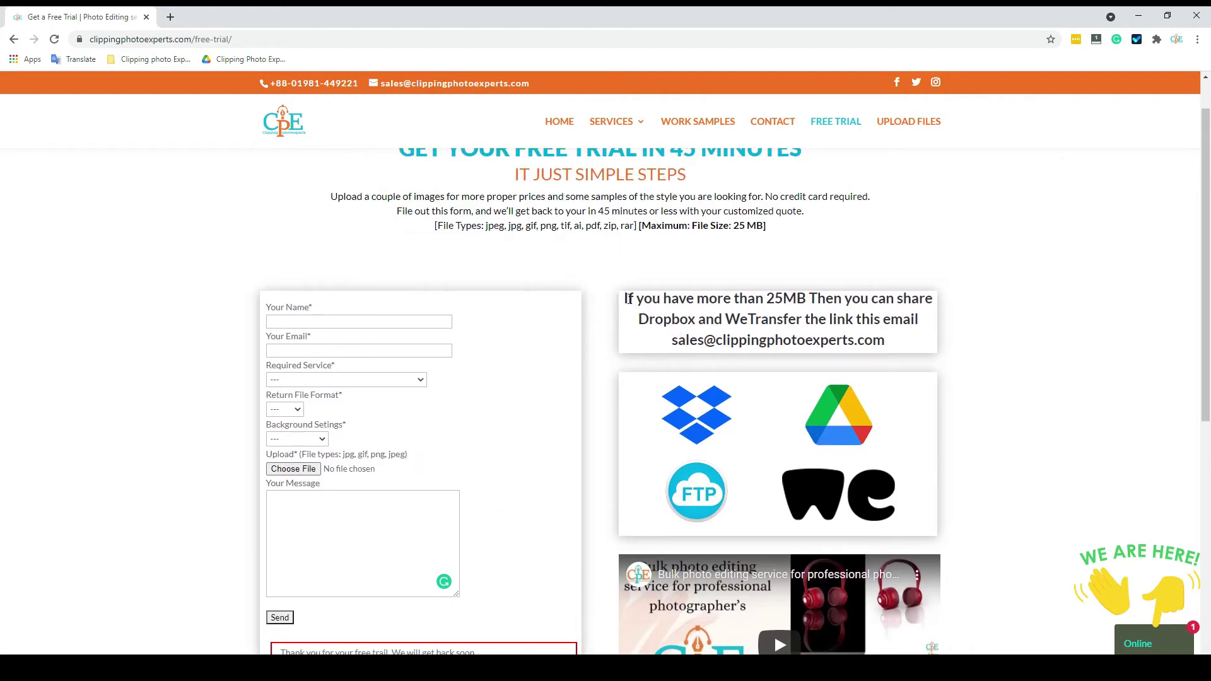
- Read the note on sending files over 25MB via Dropbox/WeTransfer to the sales email address
left_click_drag(661, 298, 921, 297)
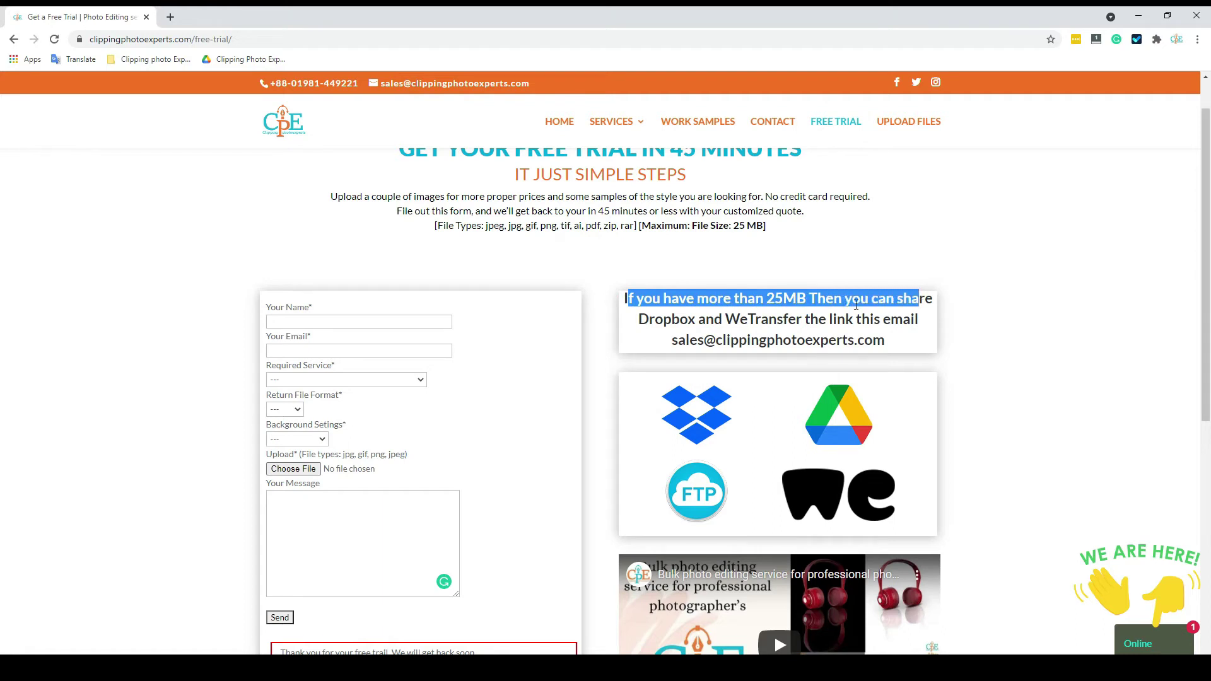
left_click_drag(639, 319, 783, 320)
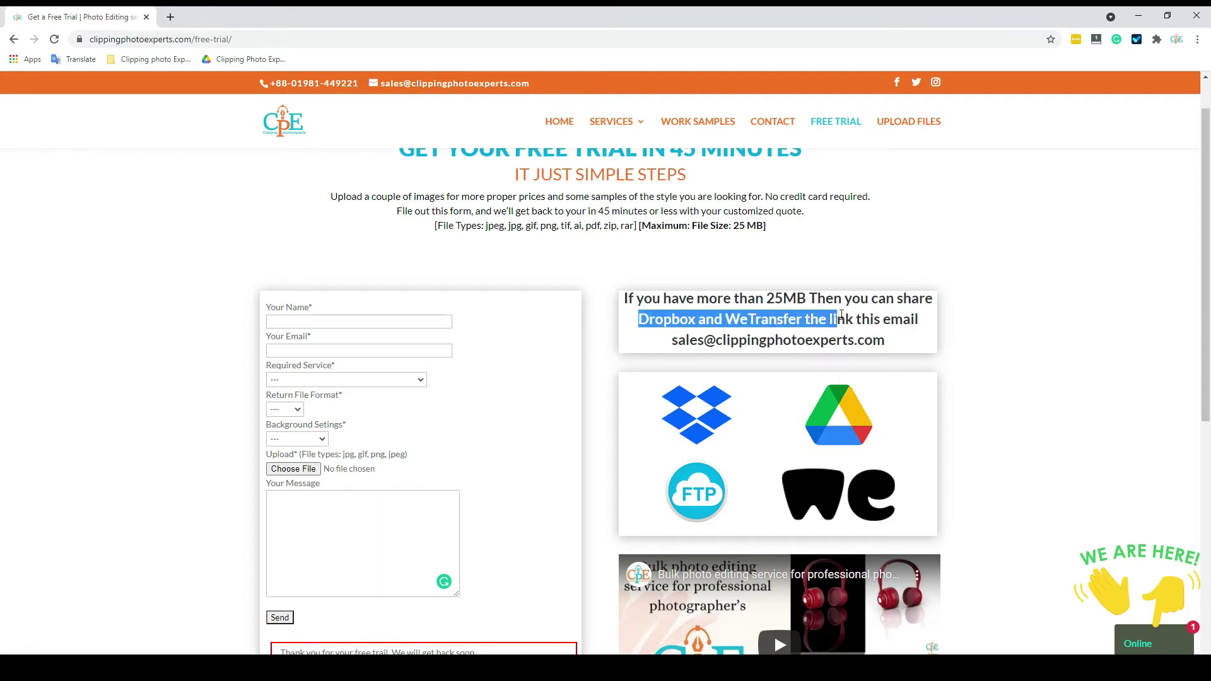
left_click_drag(673, 341, 874, 336)
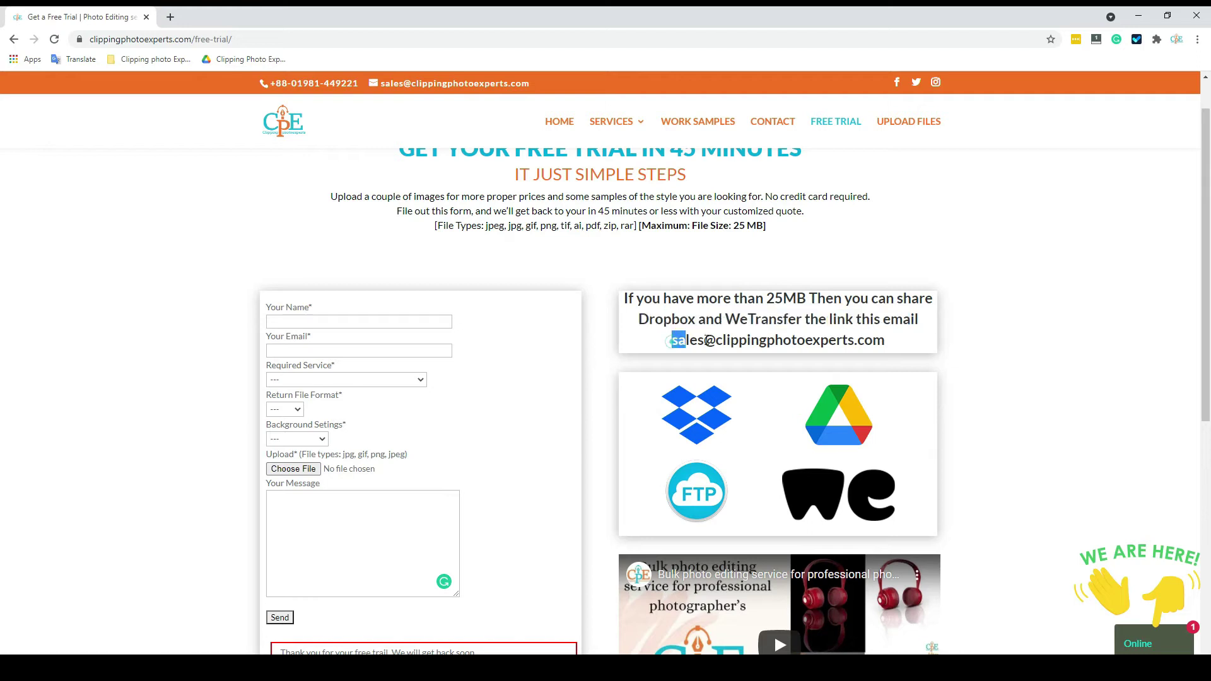
scroll(709, 372, "down", 1)
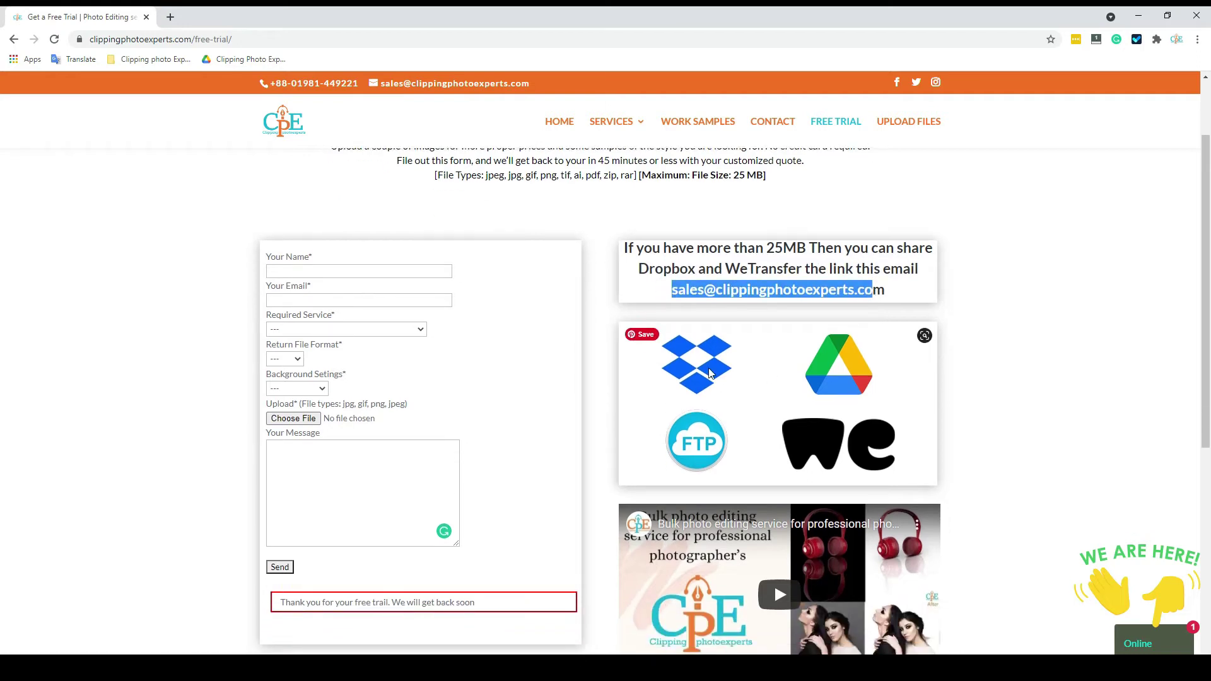
scroll(727, 441, "down", 2)
left_click(598, 382)
scroll(572, 392, "up", 1)
scroll(572, 392, "up", 3)
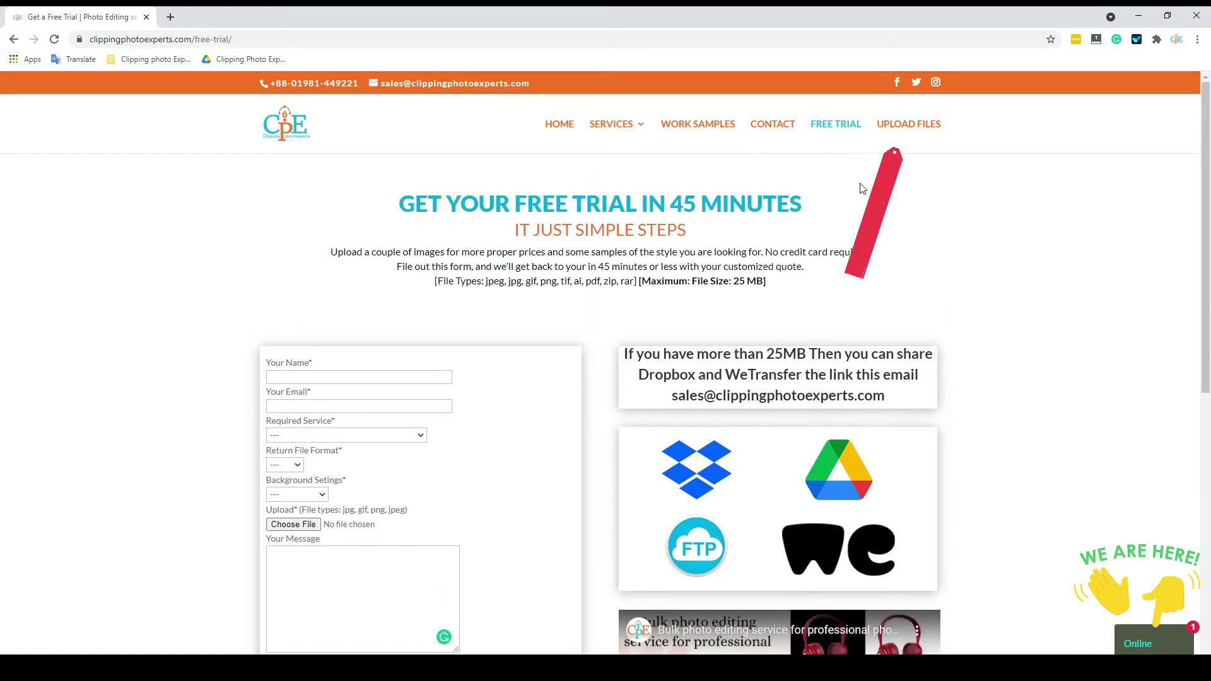
- Add 20210430_31780.jpg and 20210430_31567.jpg to a WeTransfer upload and enter the sender's email
left_click(898, 127)
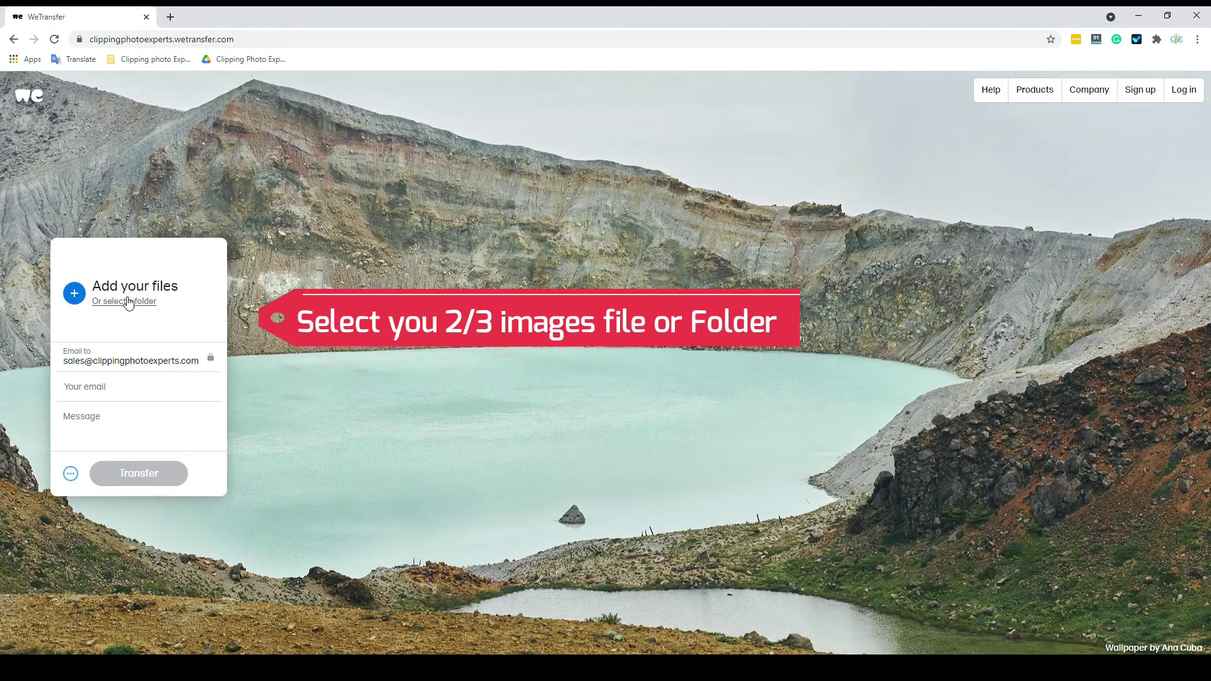
left_click(134, 281)
left_click(397, 260)
left_click(661, 260, "ctrl")
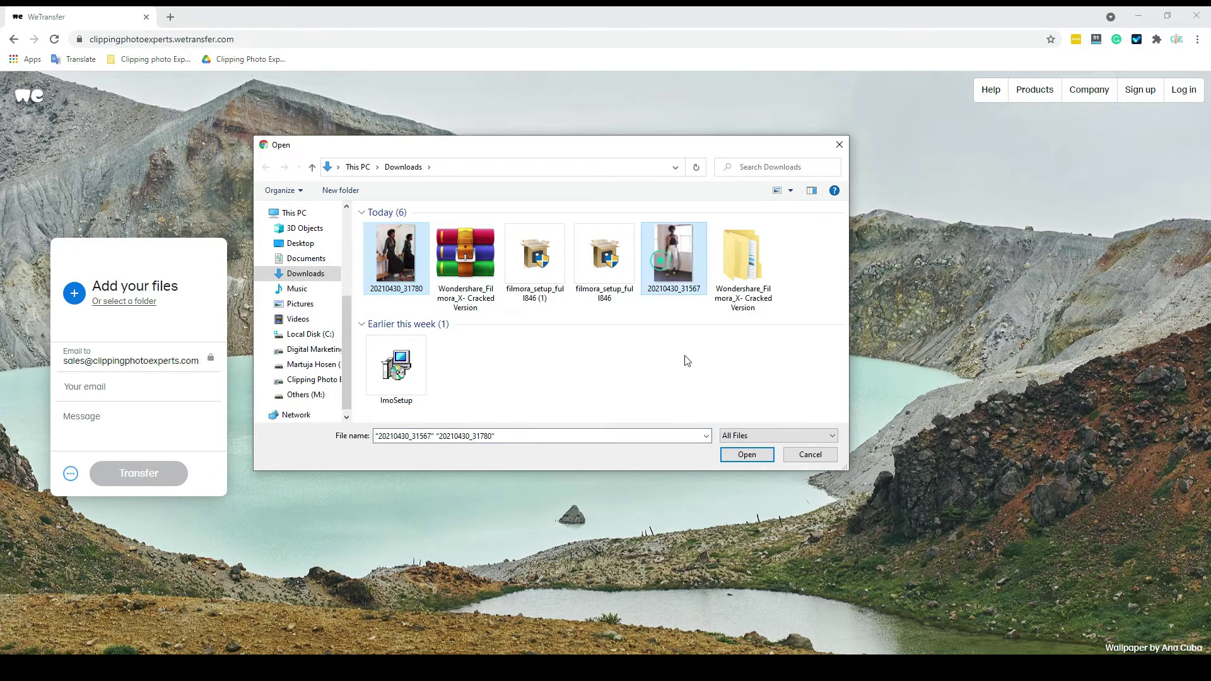
left_click(730, 453)
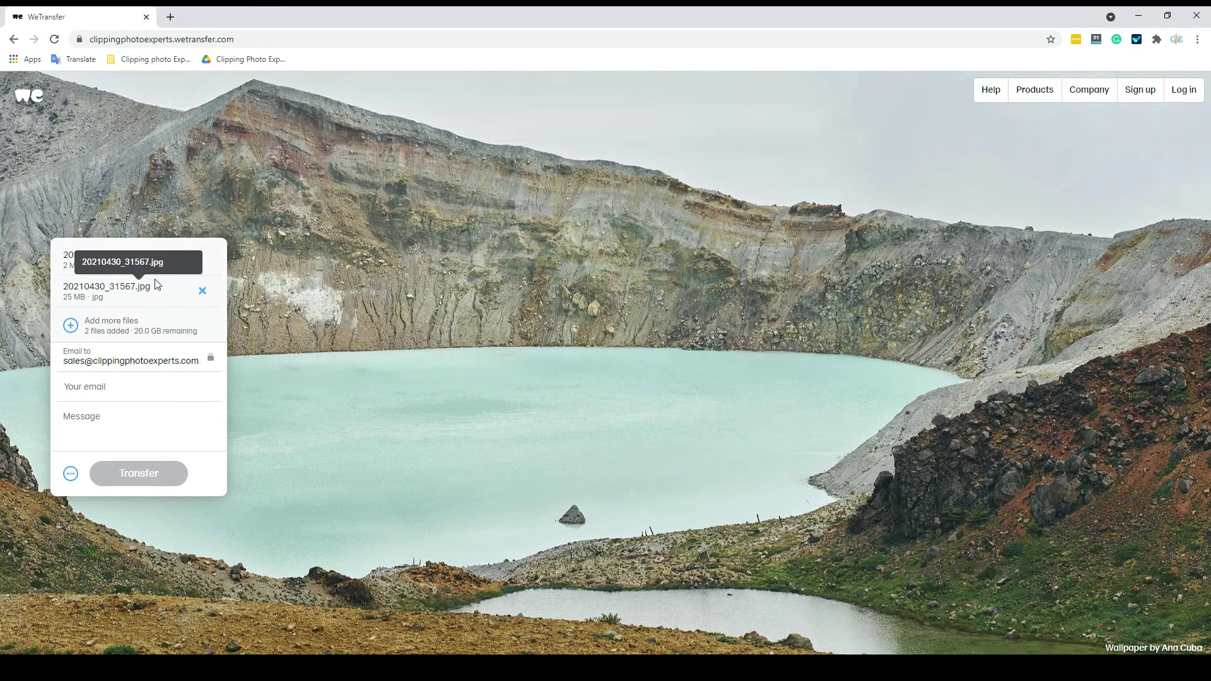
left_click(97, 387)
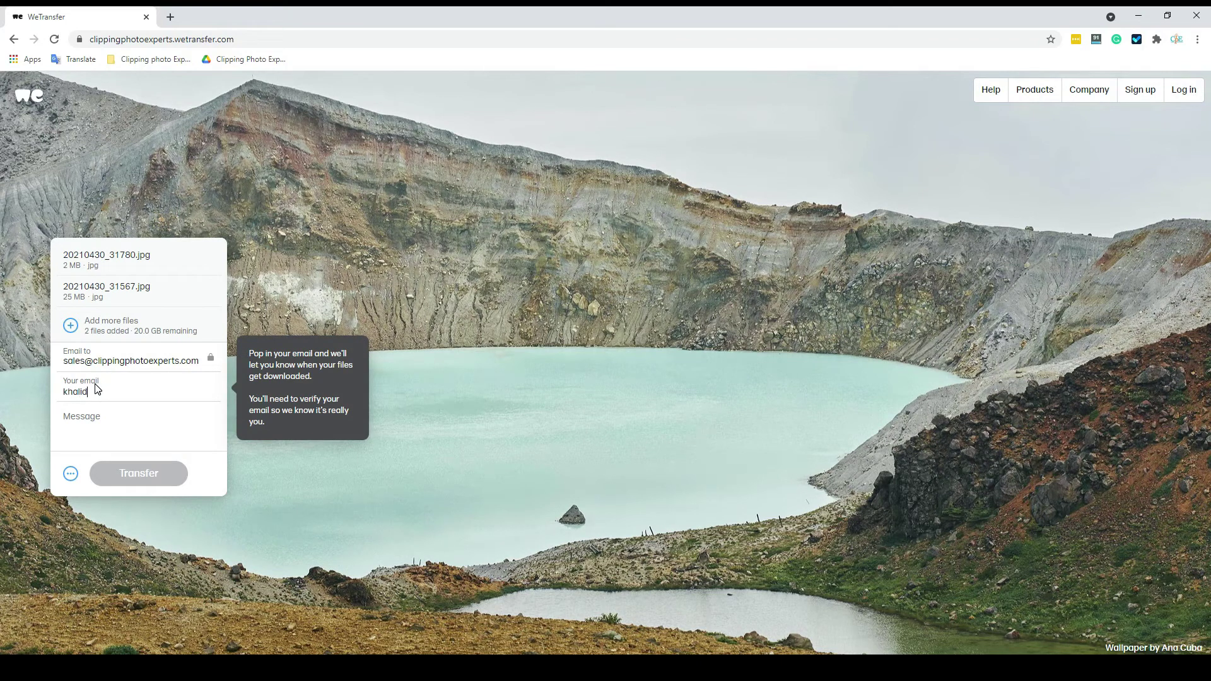
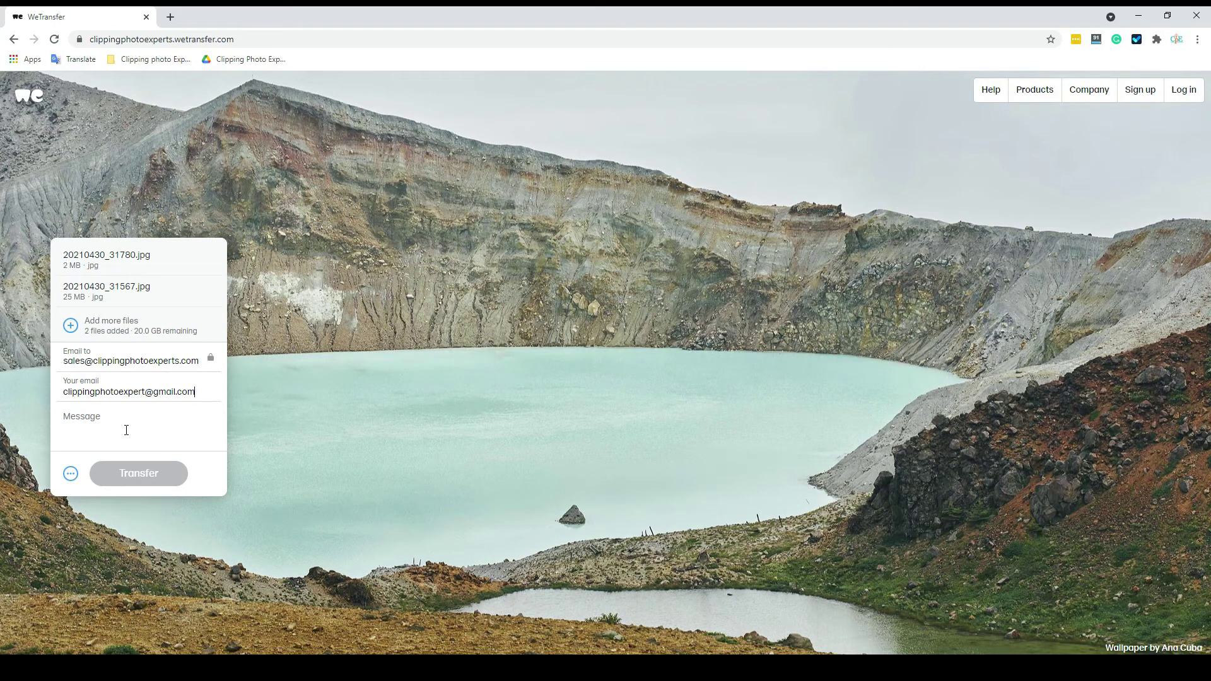
- Write the message 'Please Write here your instruction' for the recipient
left_click(100, 427)
type("Ple")
type("ase Write here yo")
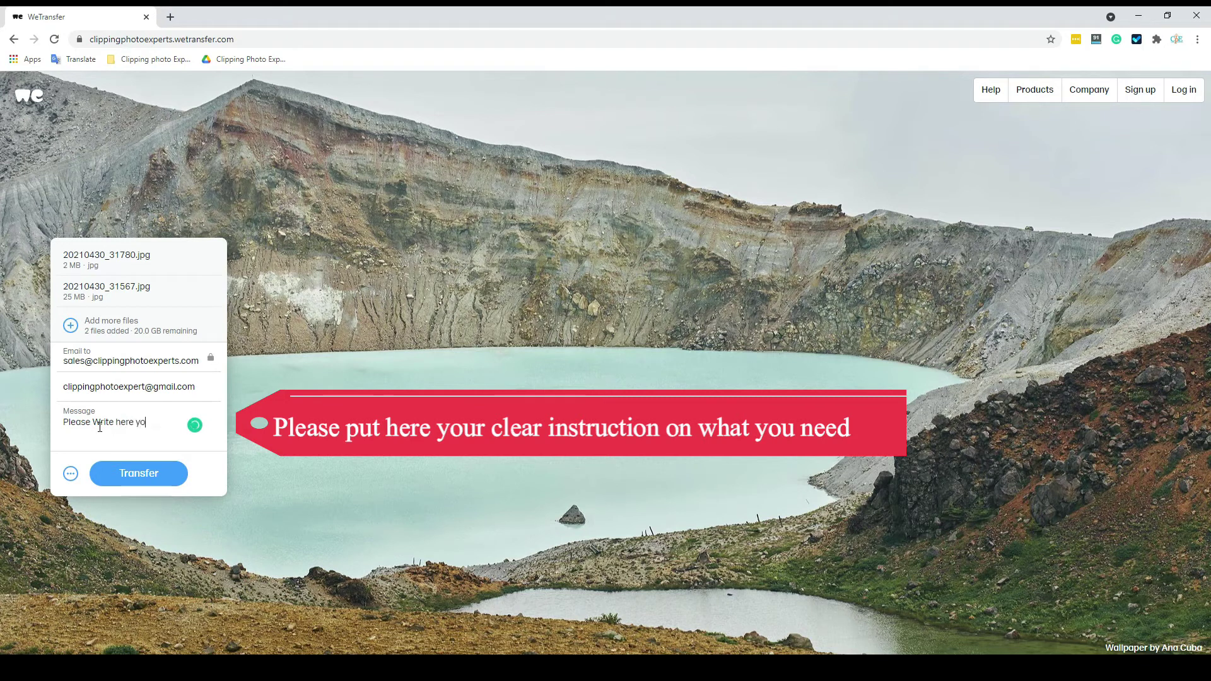
type("instru")
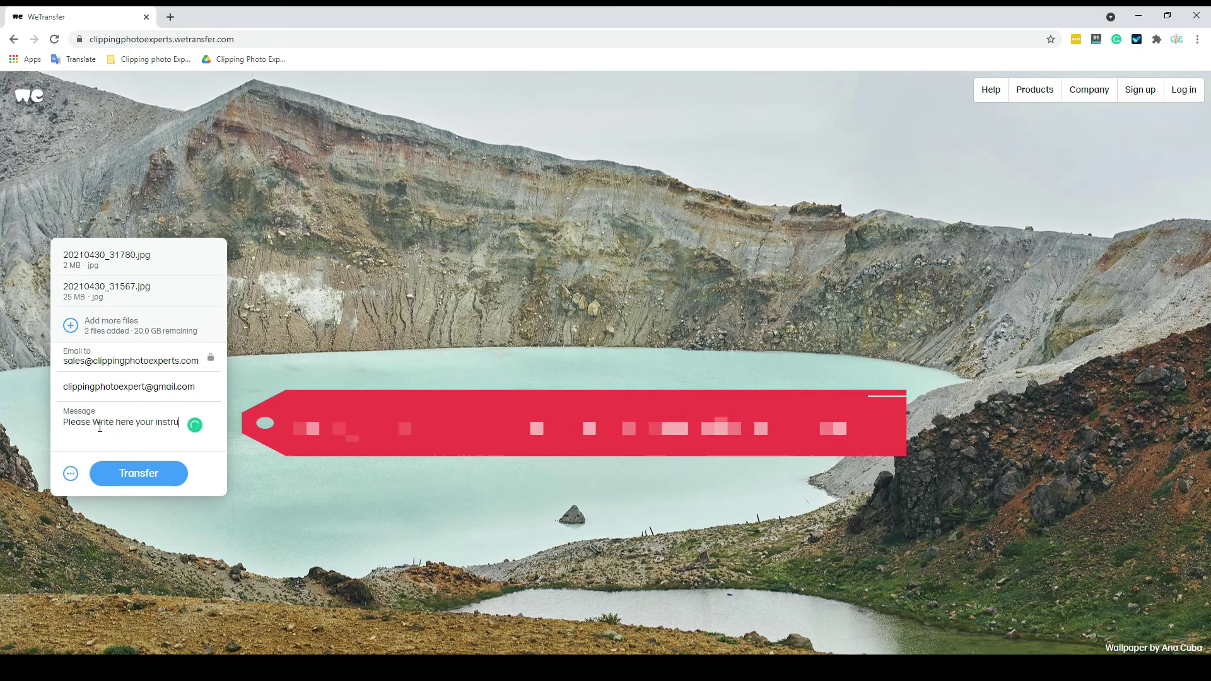
type("ct")
type("ion")
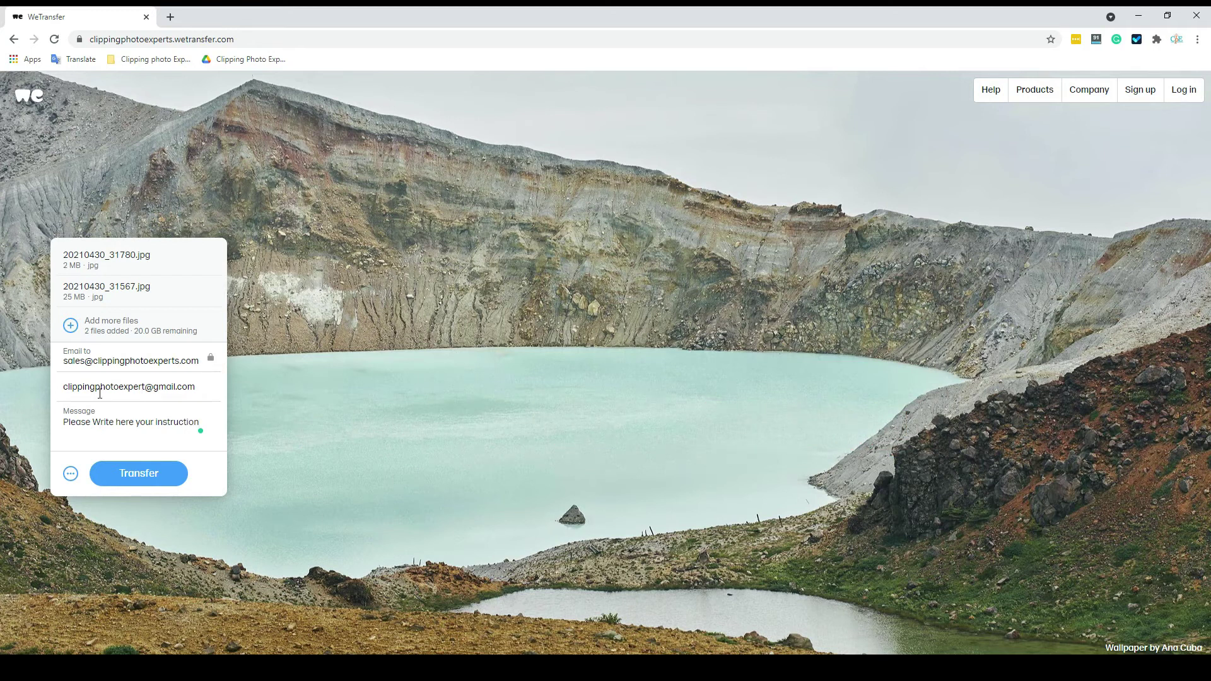
- Send the transfer, place the cursor in the verification code field, and open a new tab
left_click(126, 470)
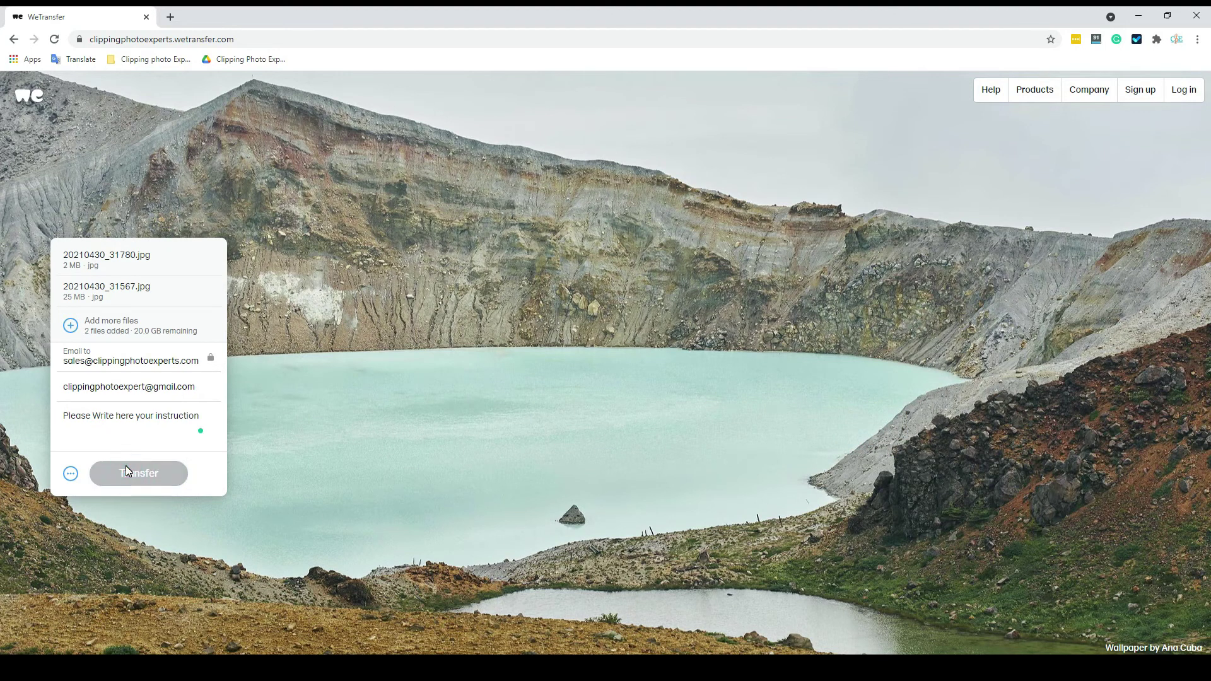
left_click(115, 417)
left_click(170, 16)
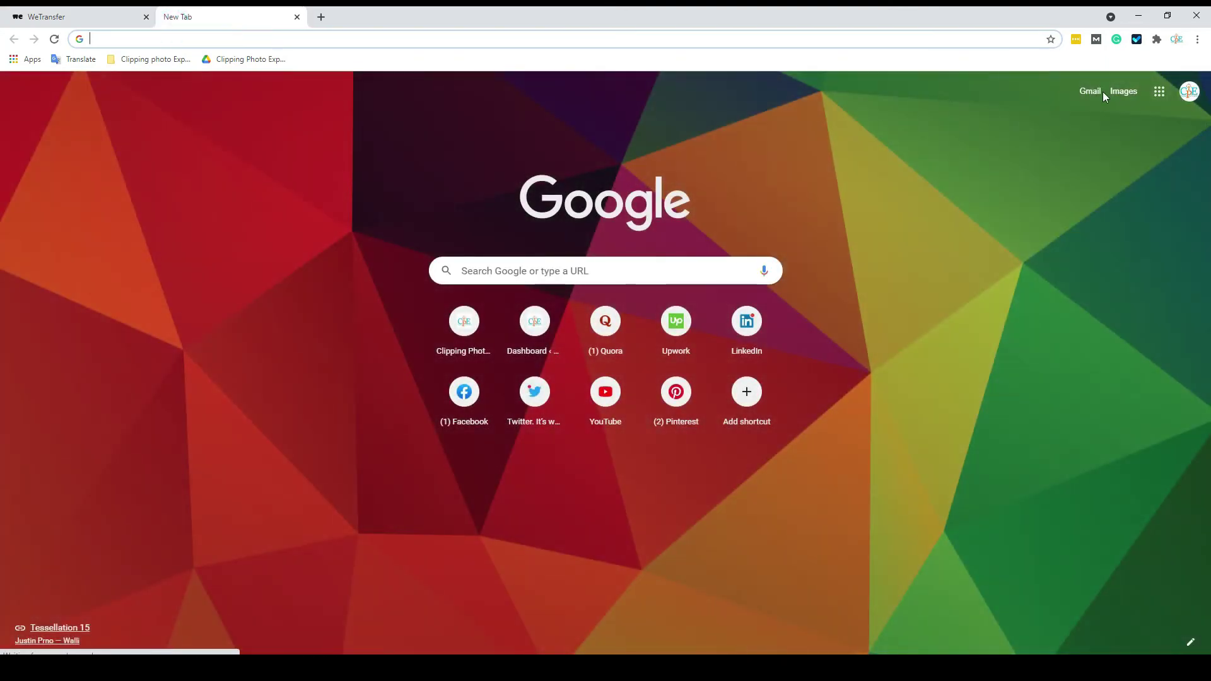
- Open the WeTransfer 'Your code is' email under Gmail's Updates tab and select the code
left_click(1091, 92)
left_click(108, 12)
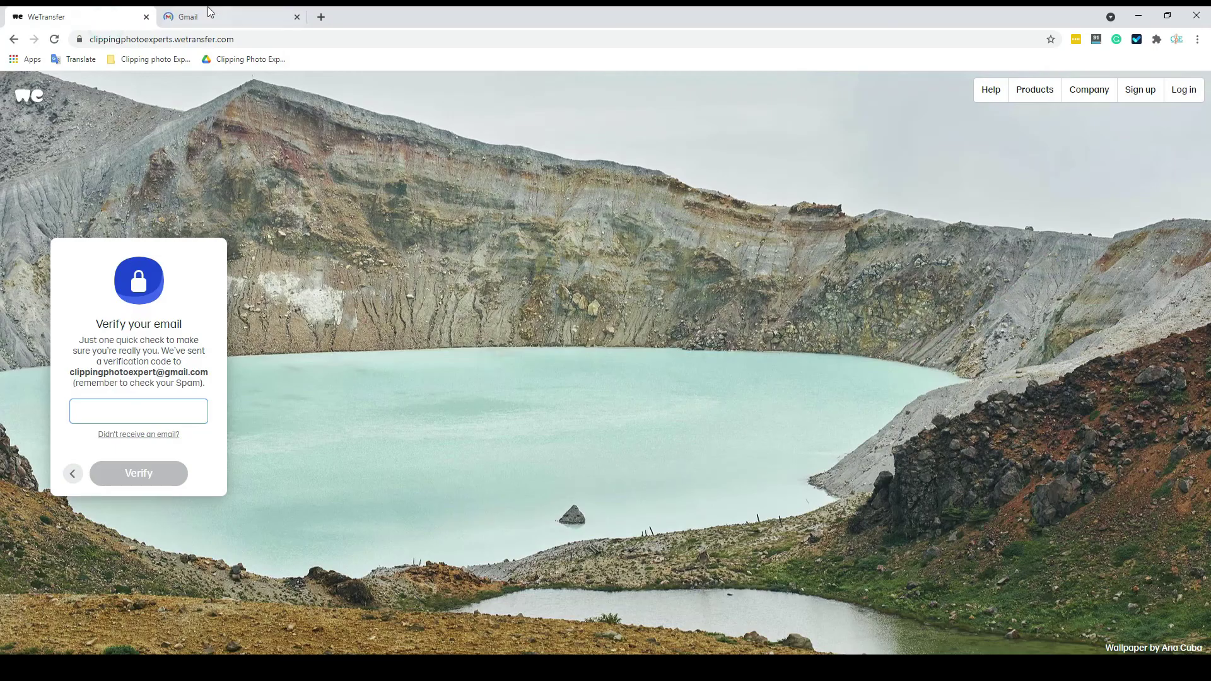
left_click(208, 11)
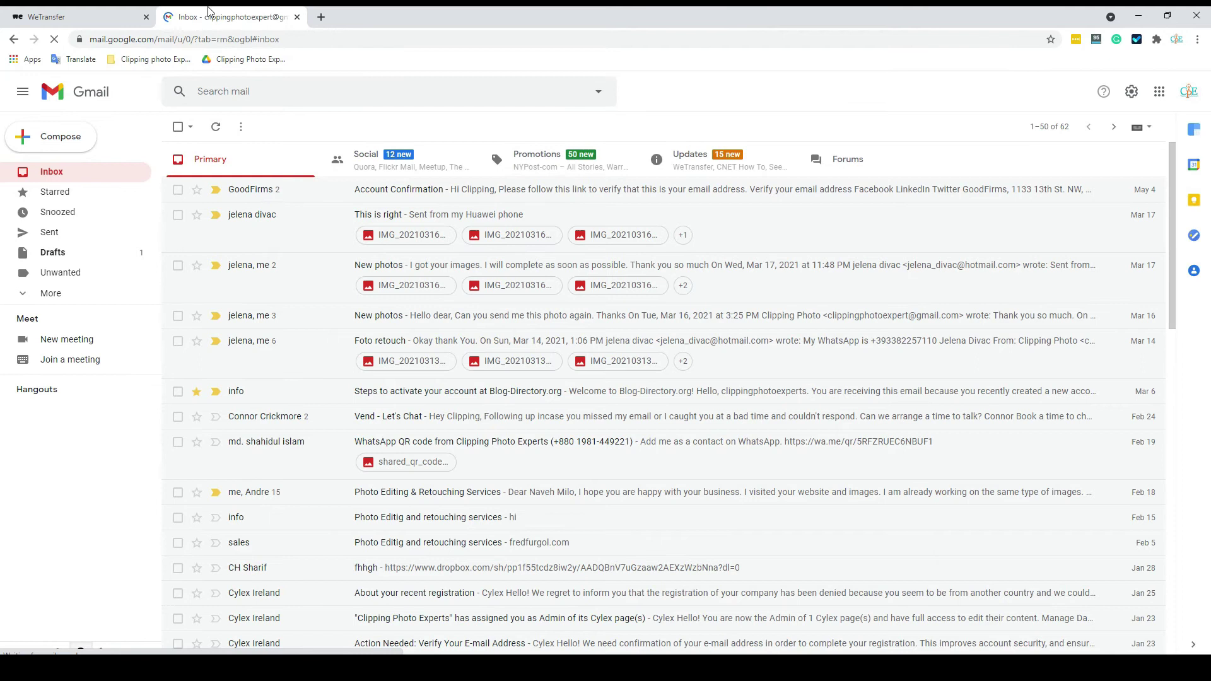
left_click(690, 159)
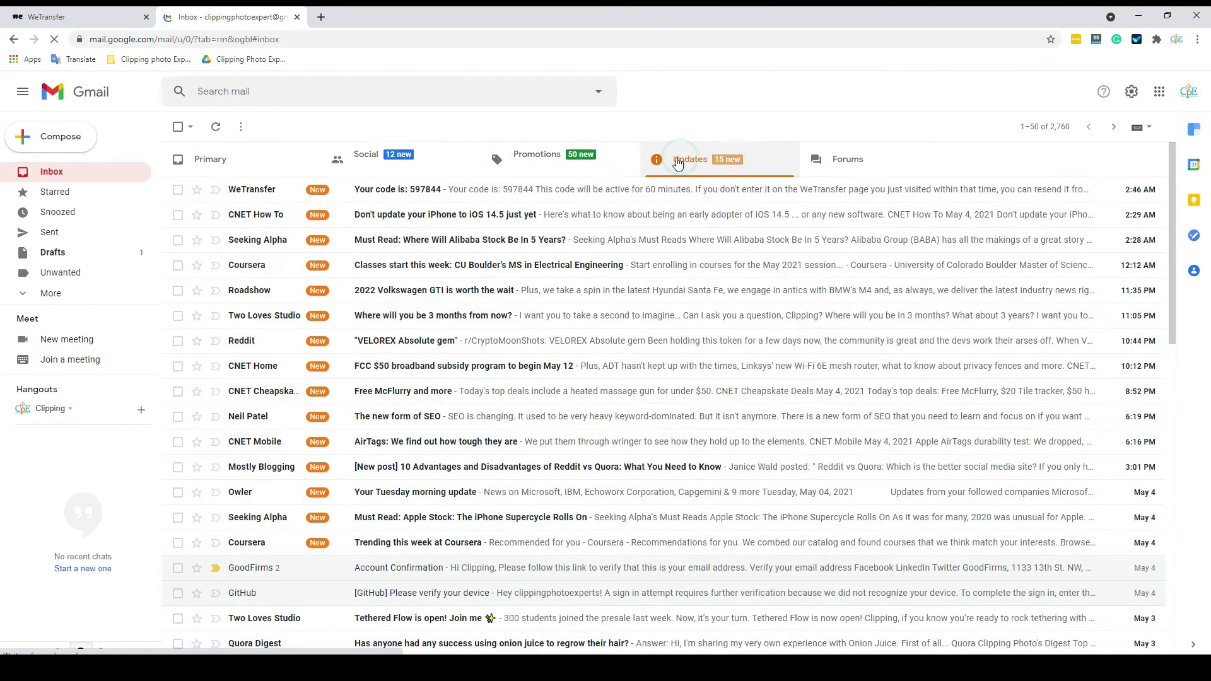
left_click(287, 193)
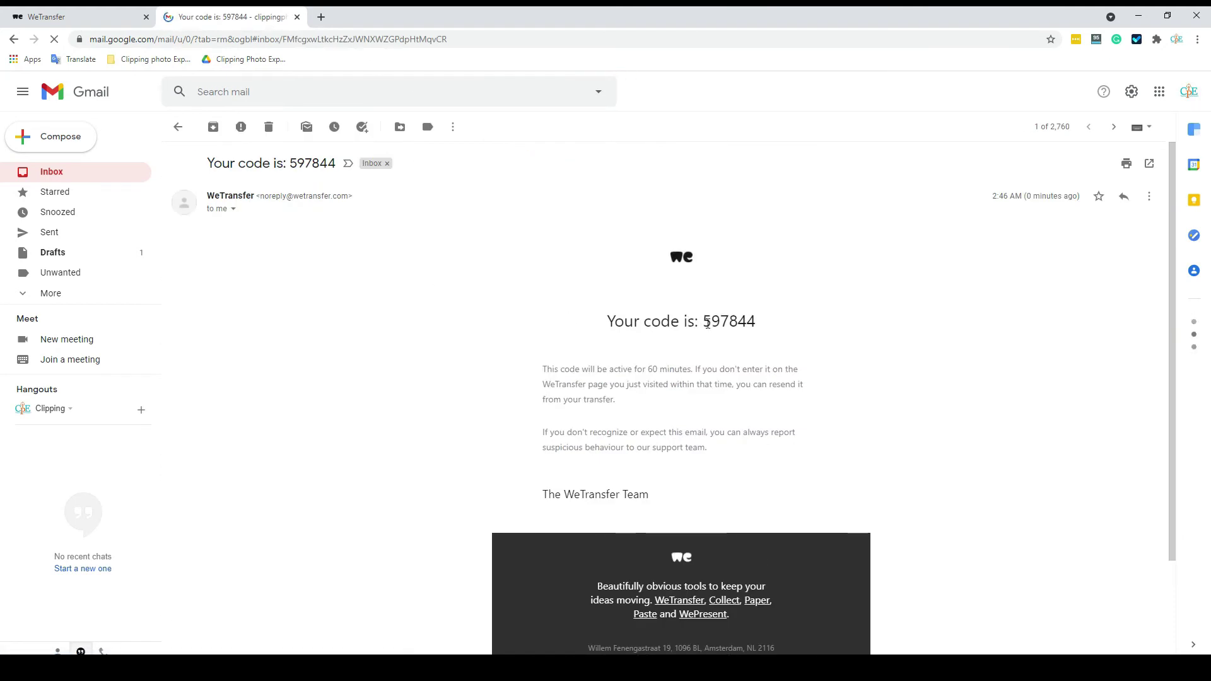
left_click_drag(706, 322, 765, 321)
key("ctrl+c")
- Paste the verification code into WeTransfer and review the completed 2-file, 27.5 MB transfer details
left_click(95, 17)
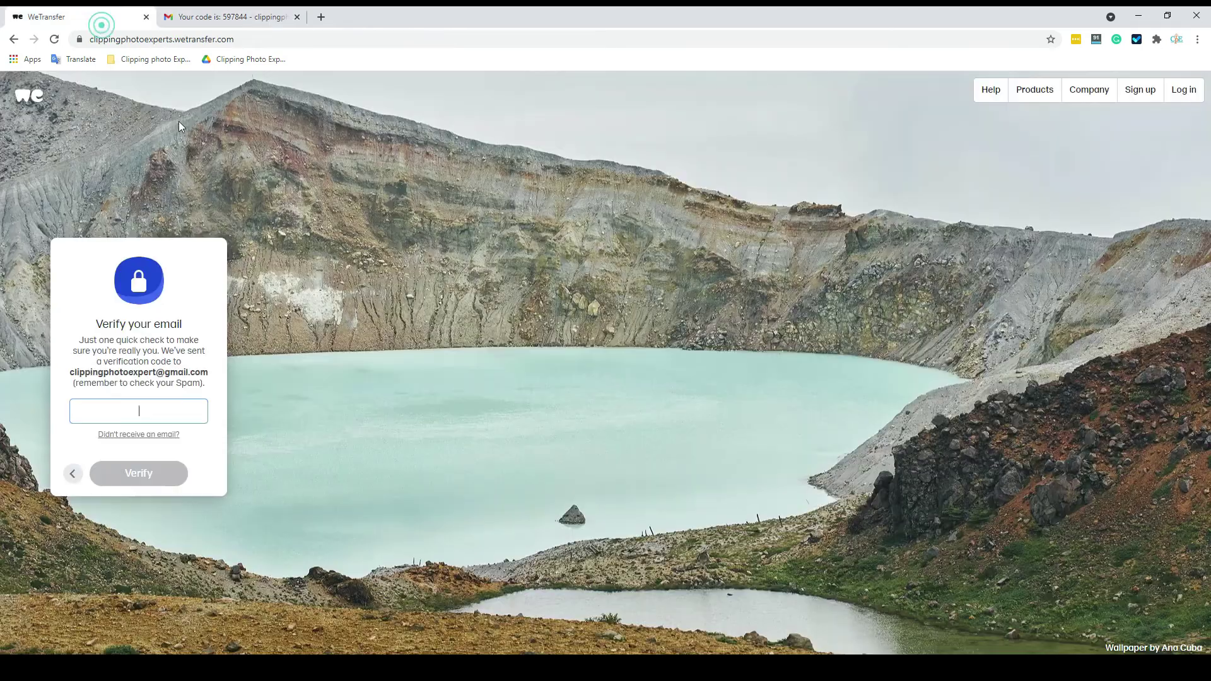
key("ctrl+v")
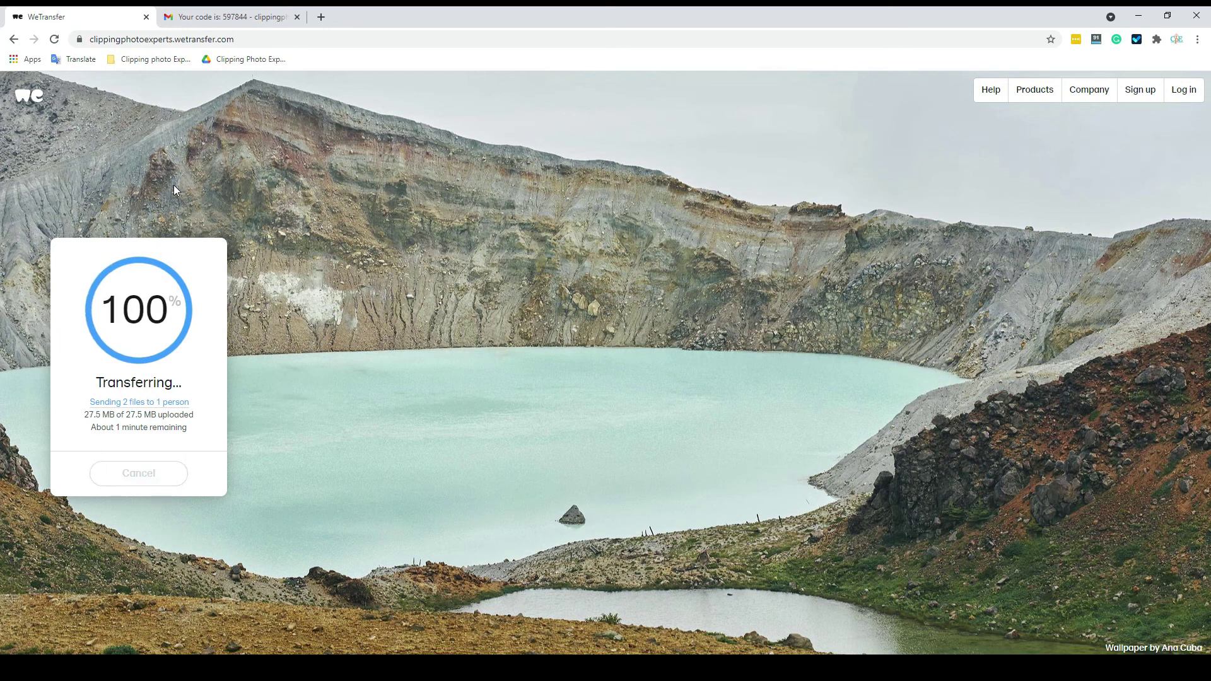
left_click(113, 404)
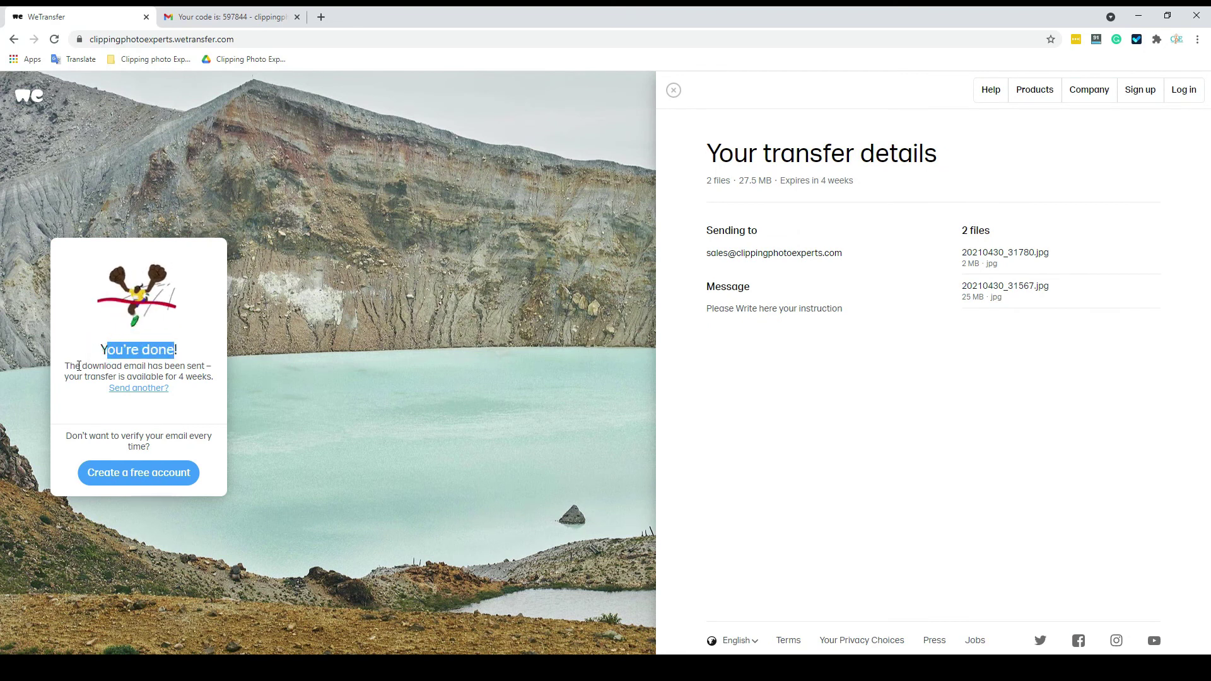
left_click_drag(136, 377, 81, 366)
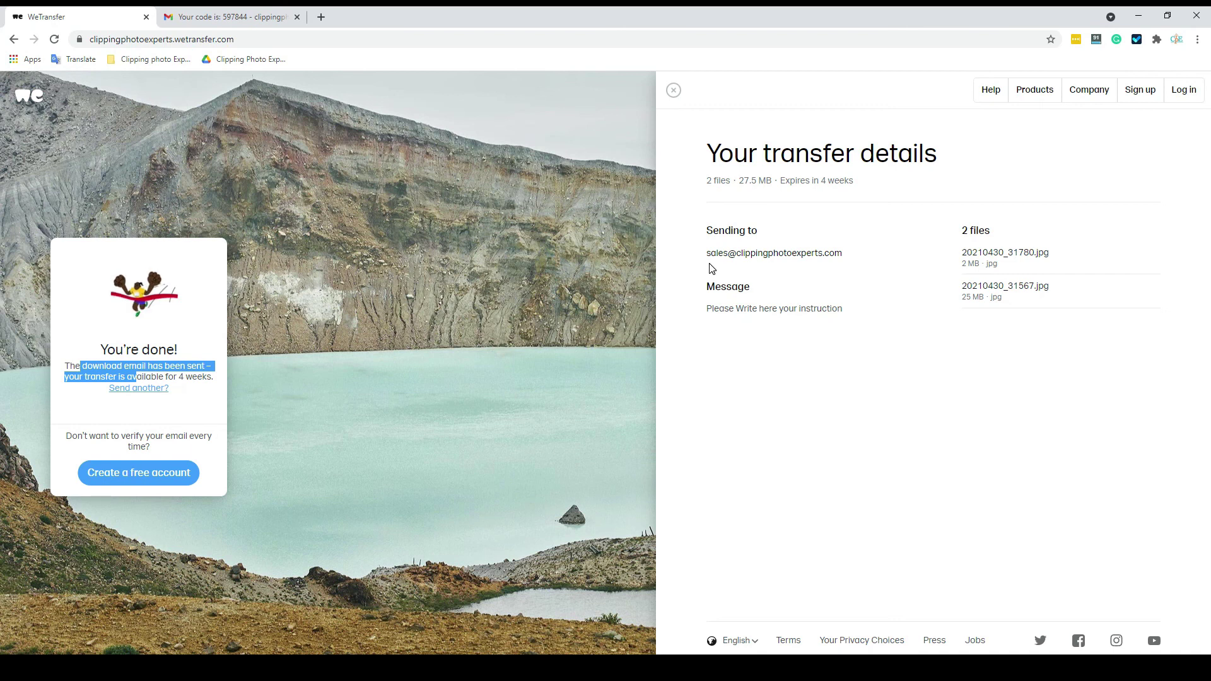
left_click_drag(842, 253, 708, 253)
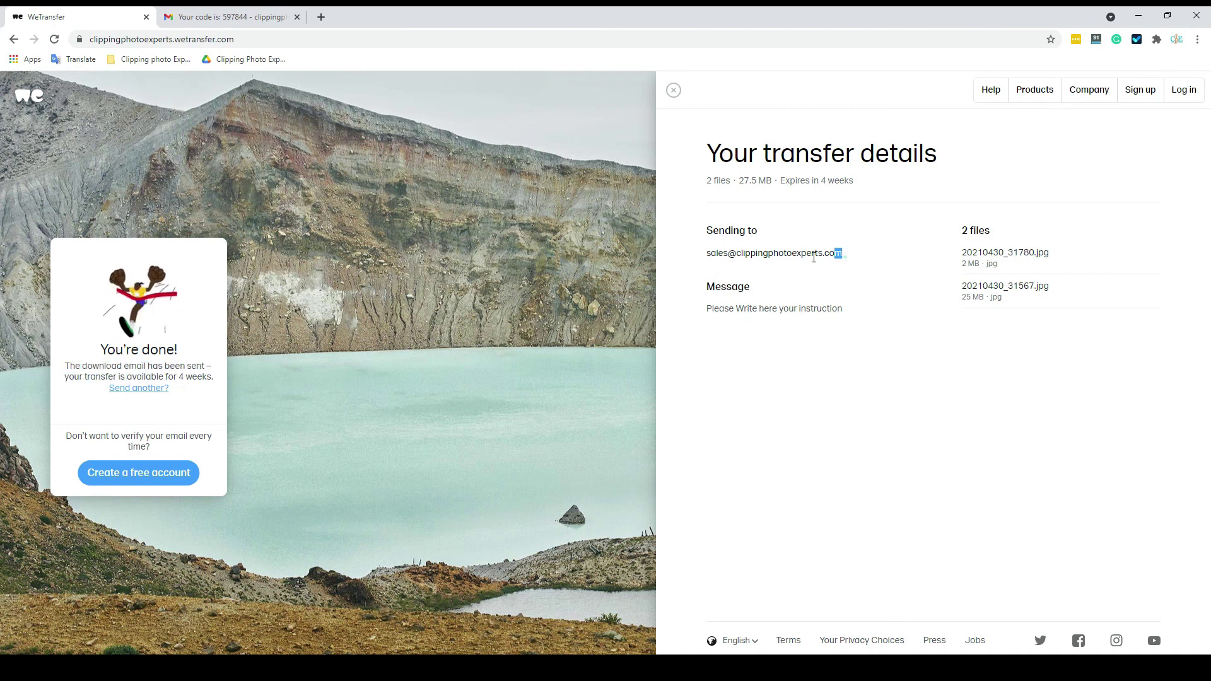
left_click(809, 280)
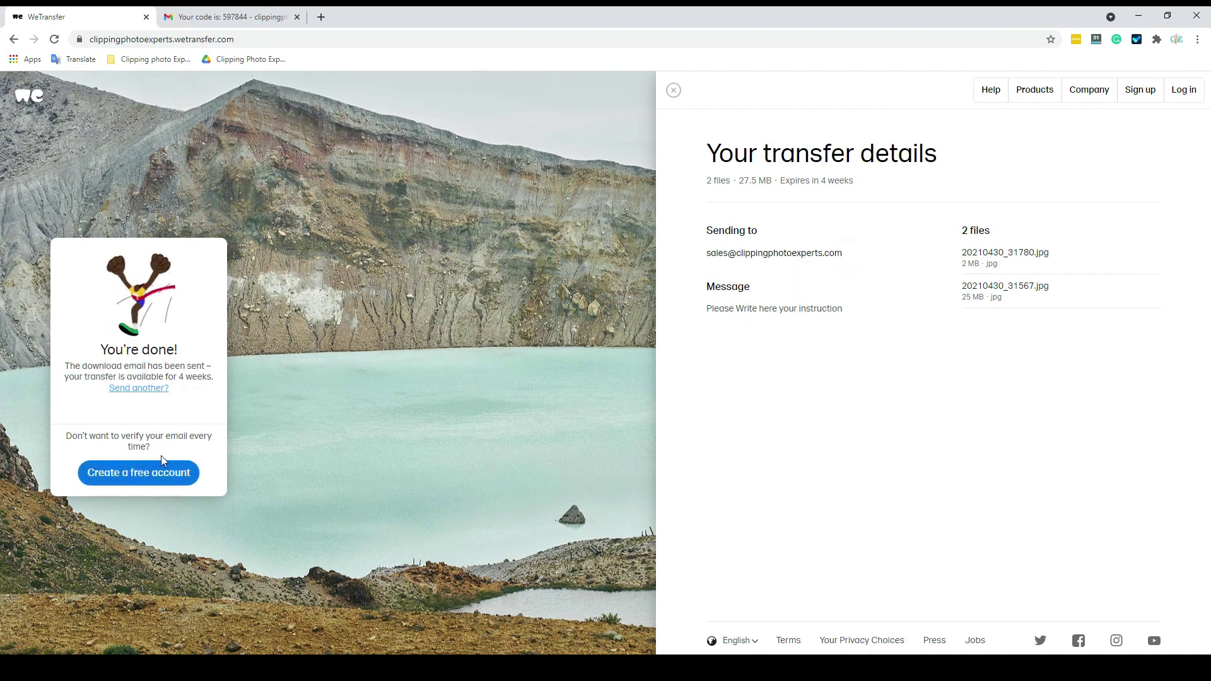